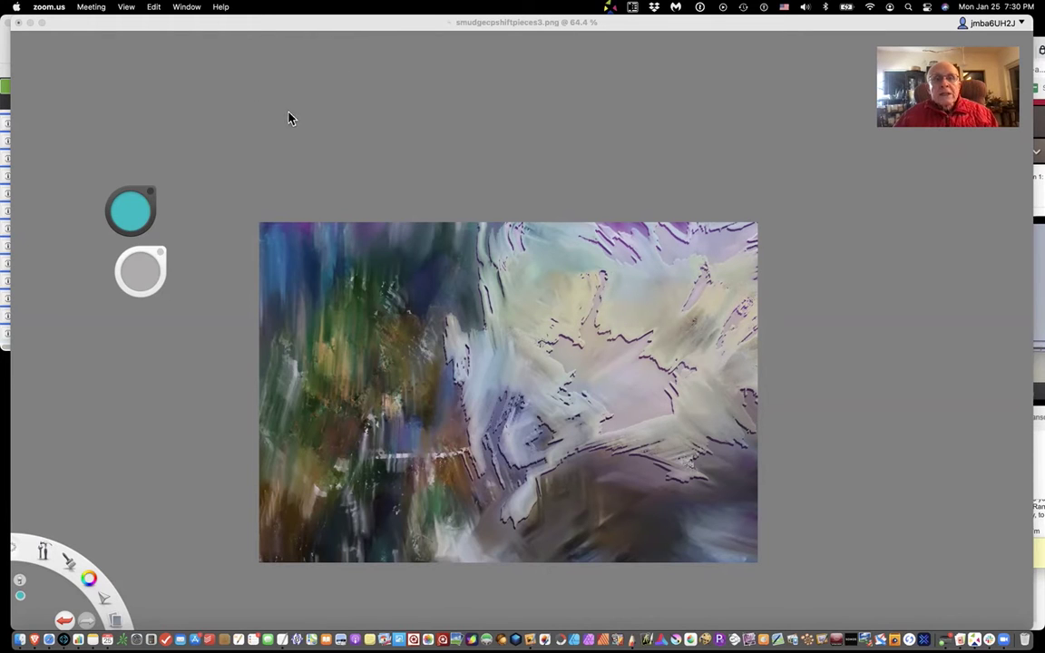
Step: Switch to SketchBook Pro and start a new blank canvas, discarding the changes to smudgecpshiftpieces3.png
click(406, 173)
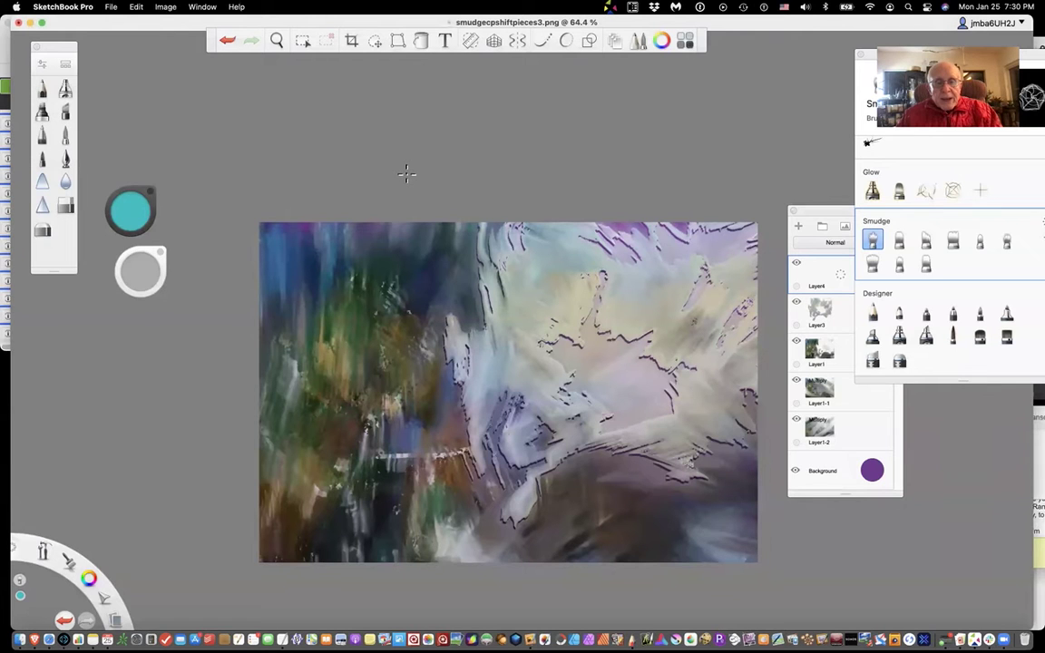
drag(563, 237, 601, 218)
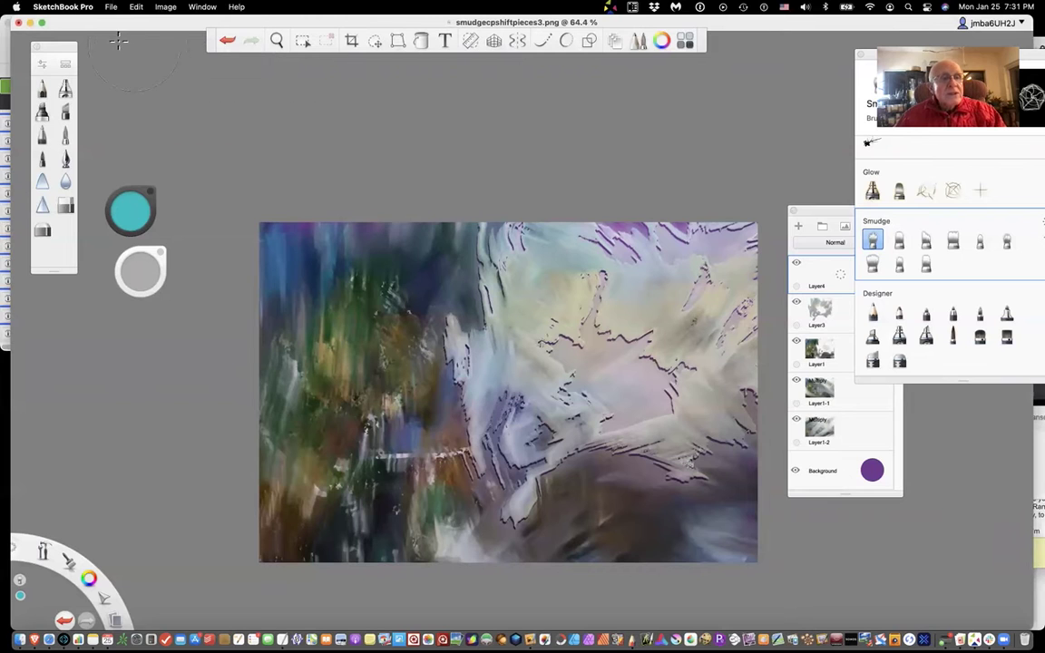
click(111, 9)
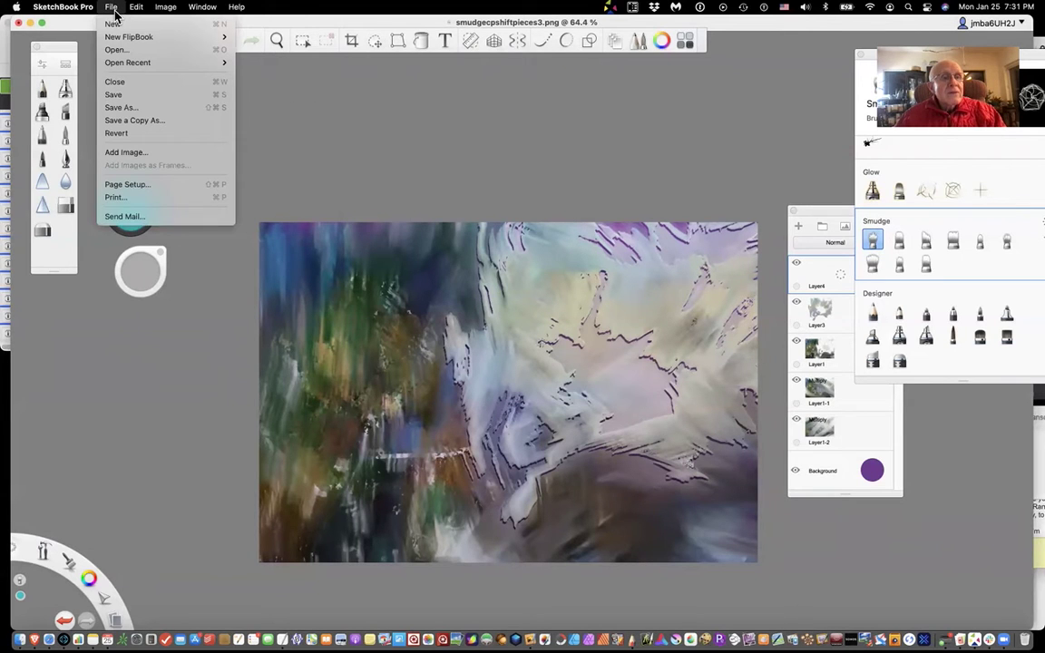
click(112, 26)
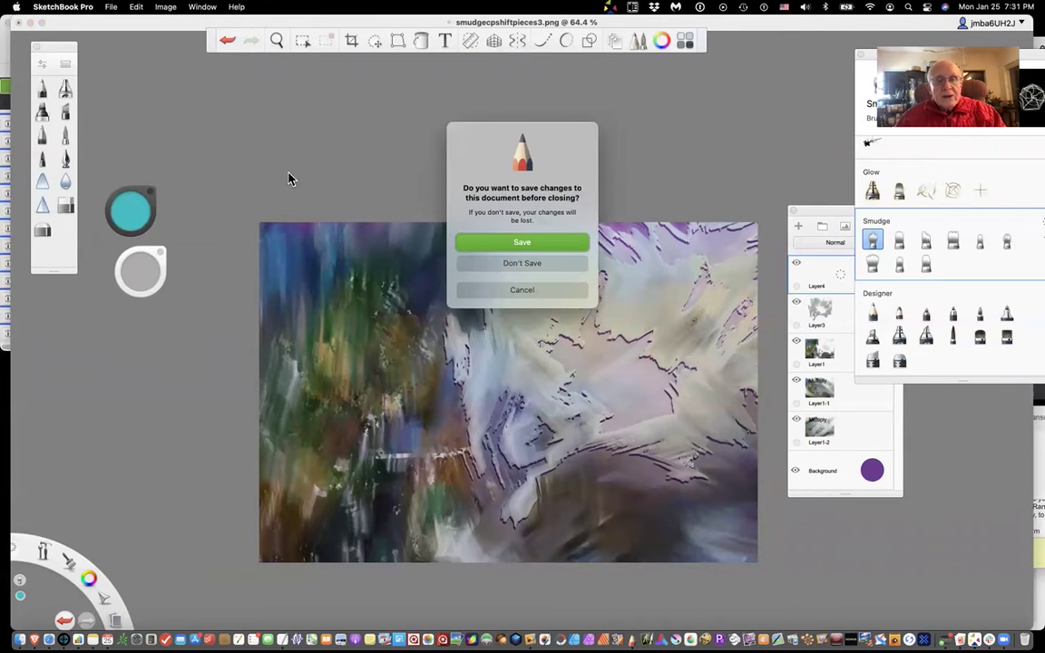
click(532, 265)
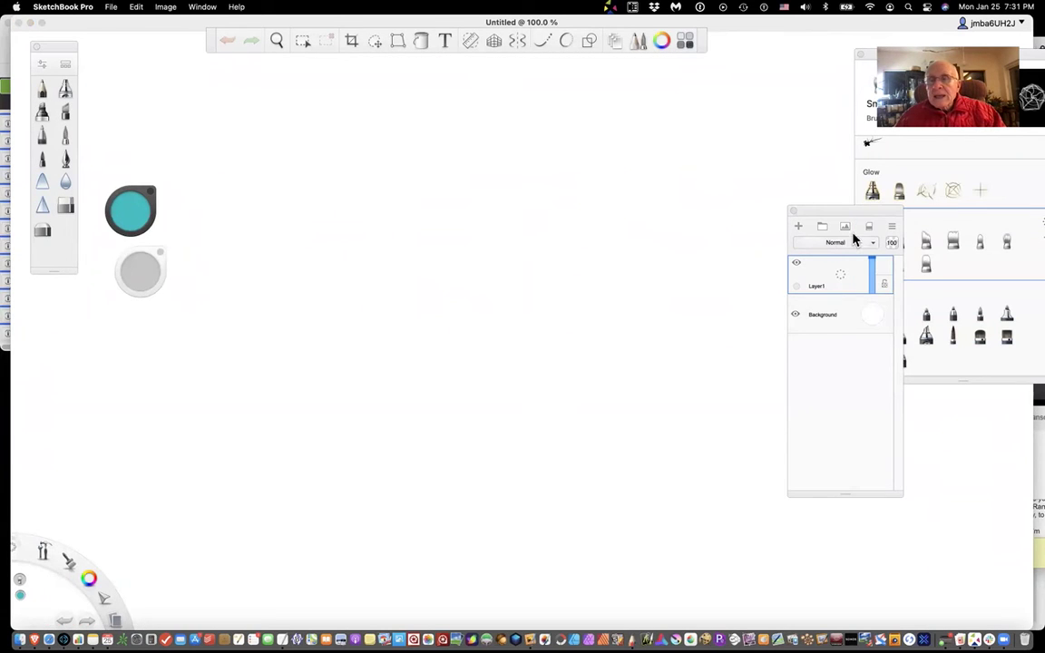
Step: Import 7839.bluragain.png from the Q Day Lineup folder as a new layer and accept its placement
mouse_move(862, 214)
mouse_down()
mouse_move(924, 250)
mouse_move(921, 308)
mouse_up()
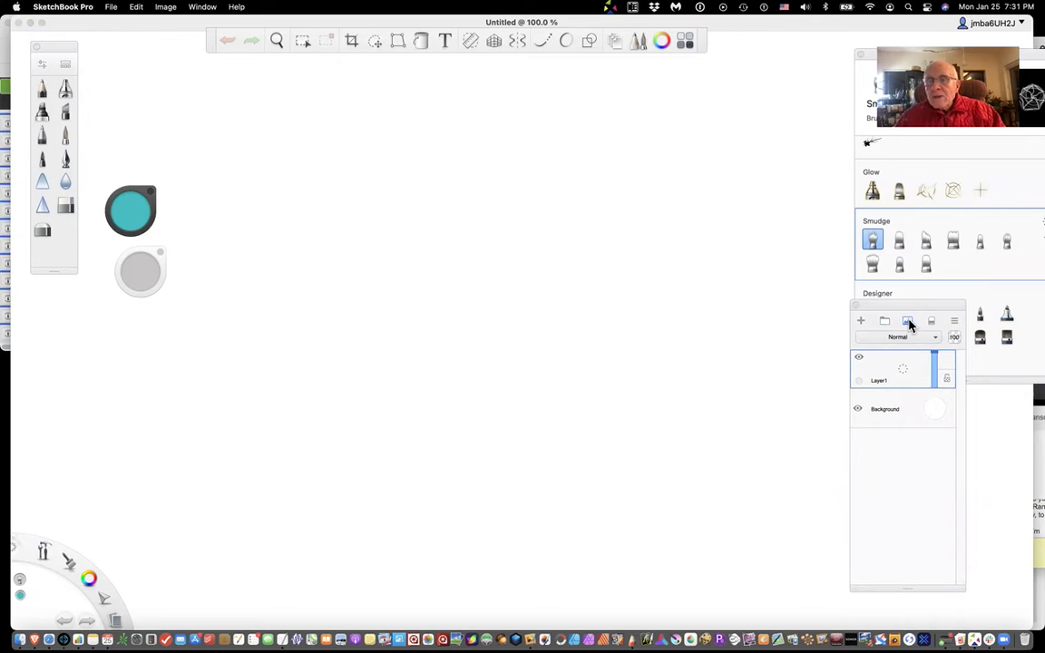
click(910, 323)
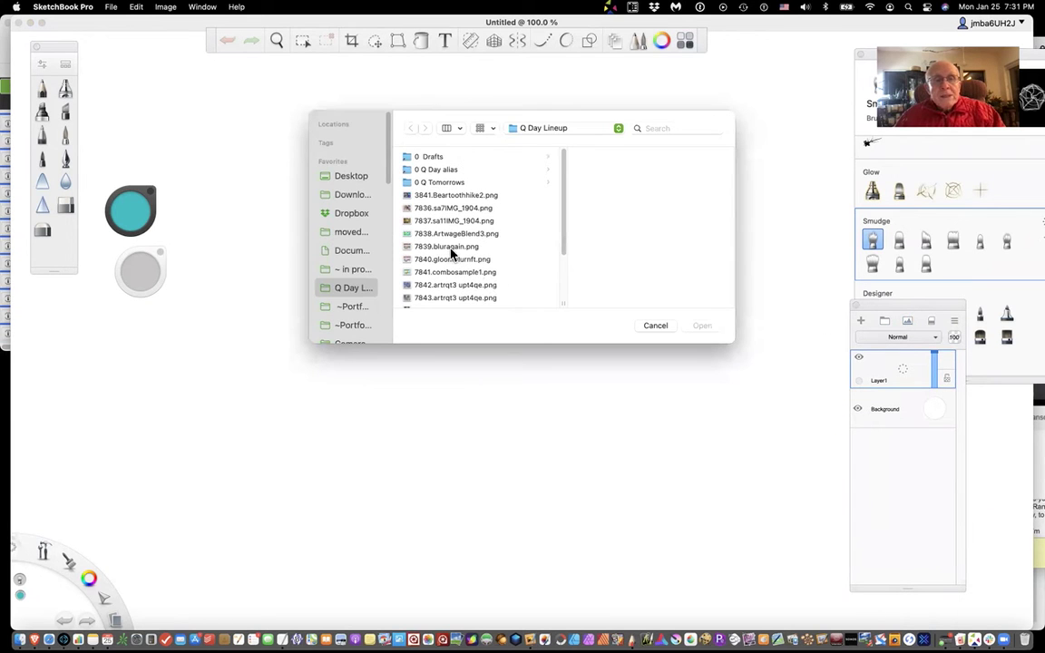
click(450, 247)
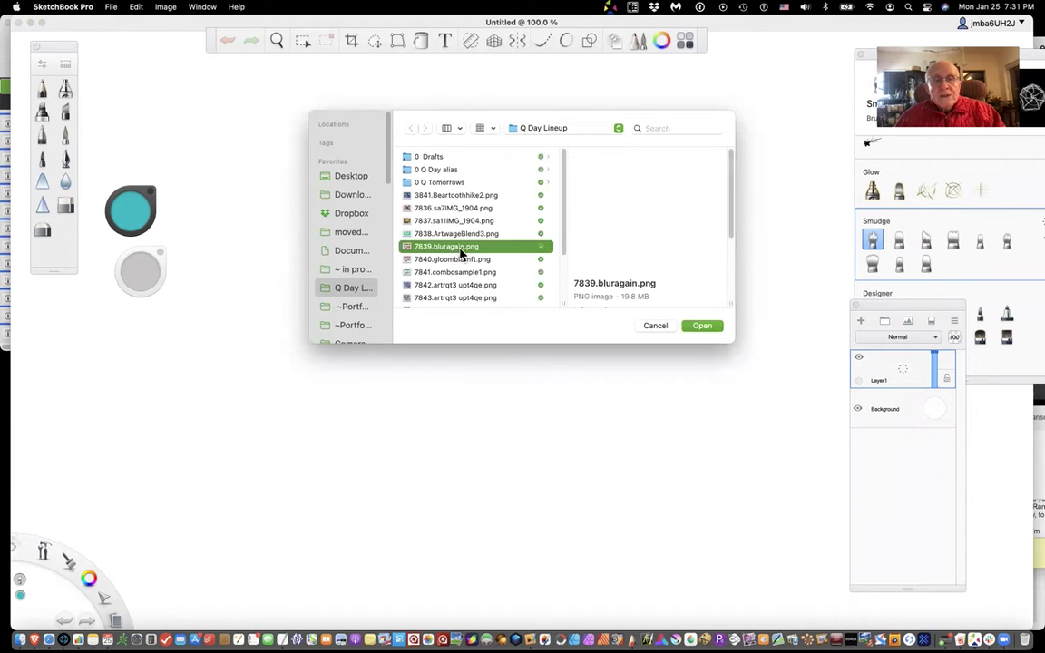
click(703, 327)
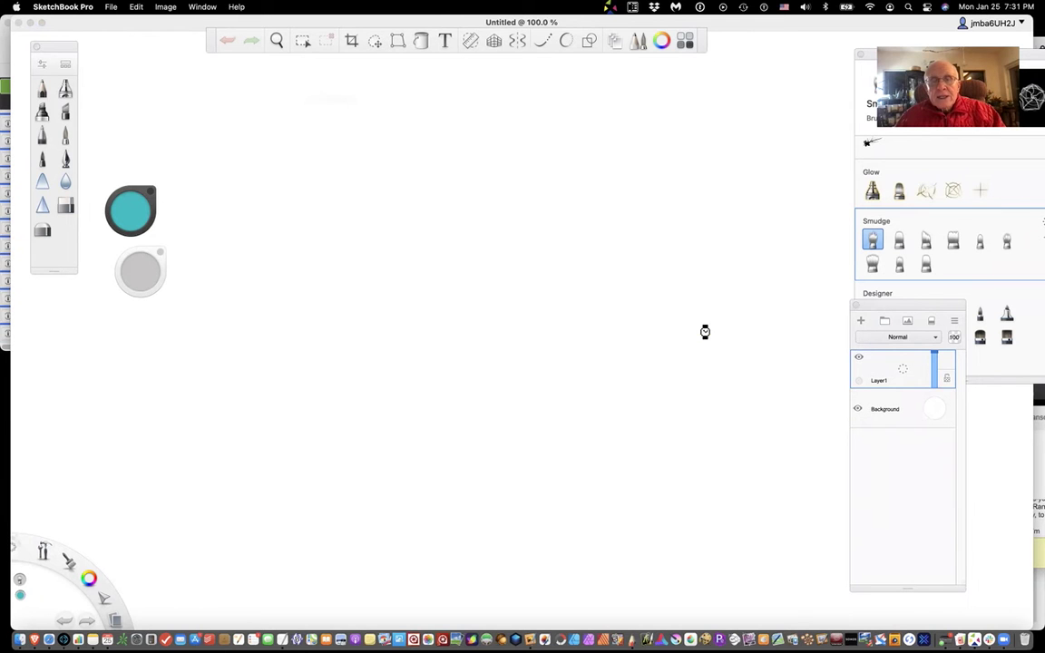
drag(622, 321, 536, 321)
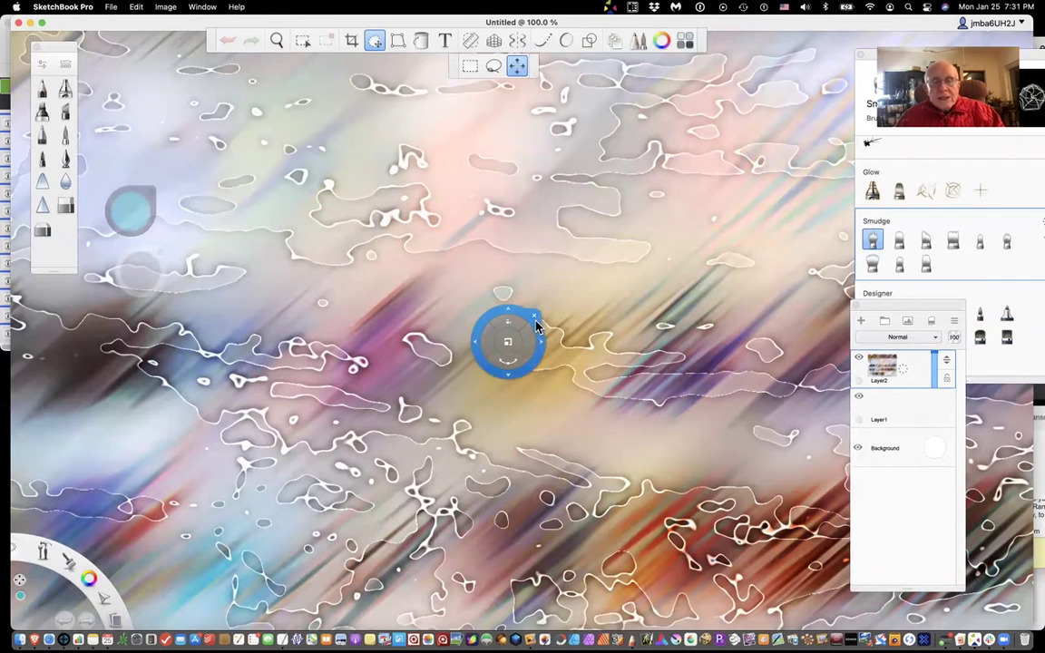
key(super+0)
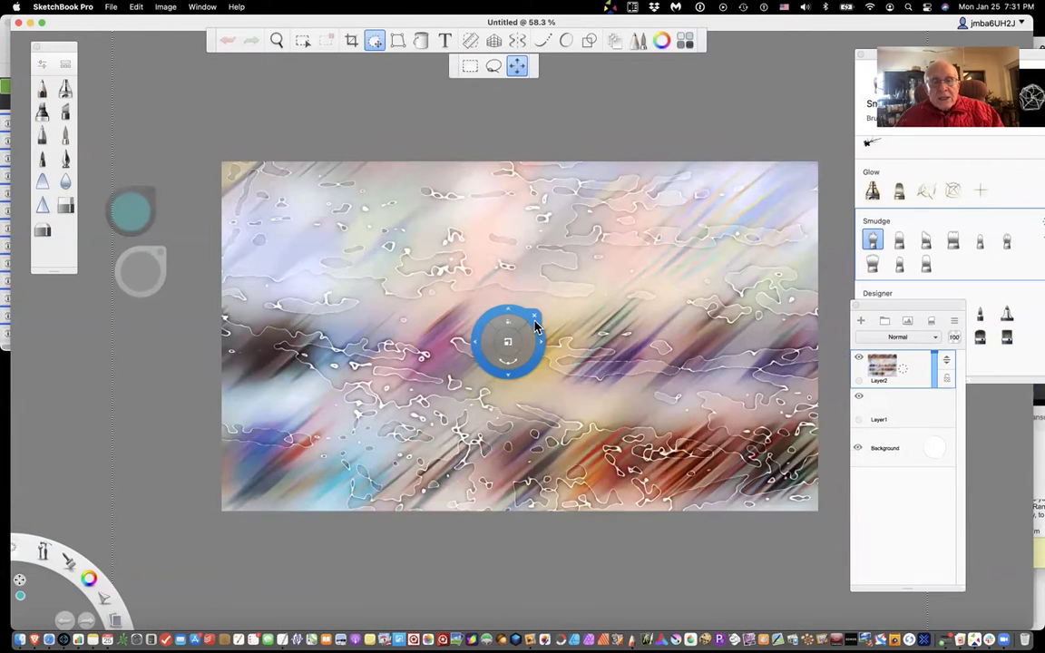
click(539, 324)
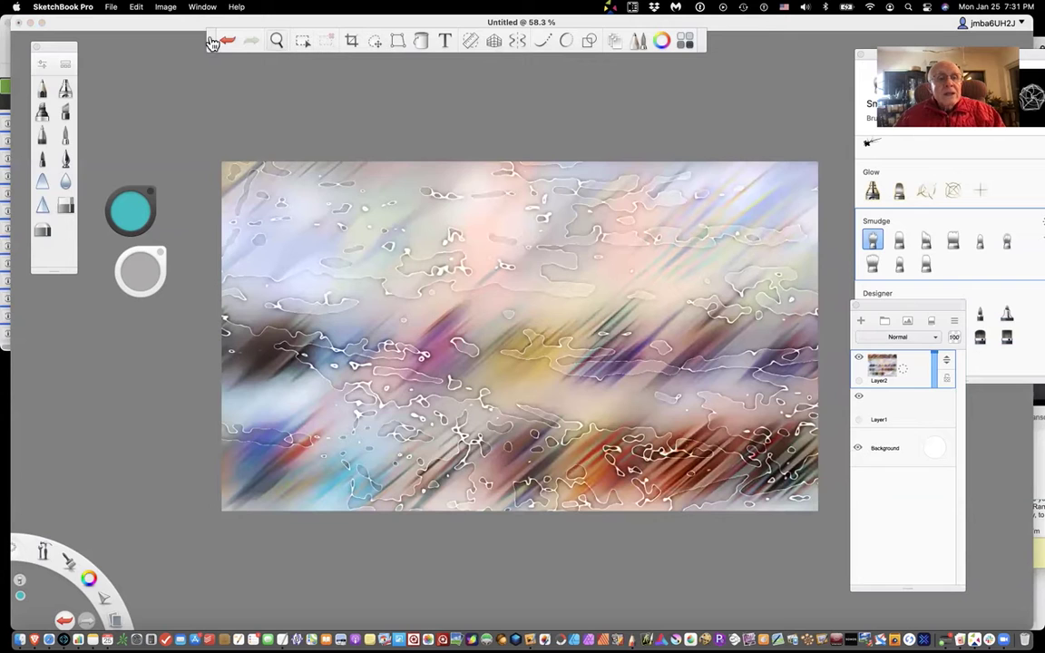
Step: Crop the canvas to about 2851 × 2056 px at full height, trimming a wide strip off the image's left and a narrow one off its right
drag(194, 42, 226, 76)
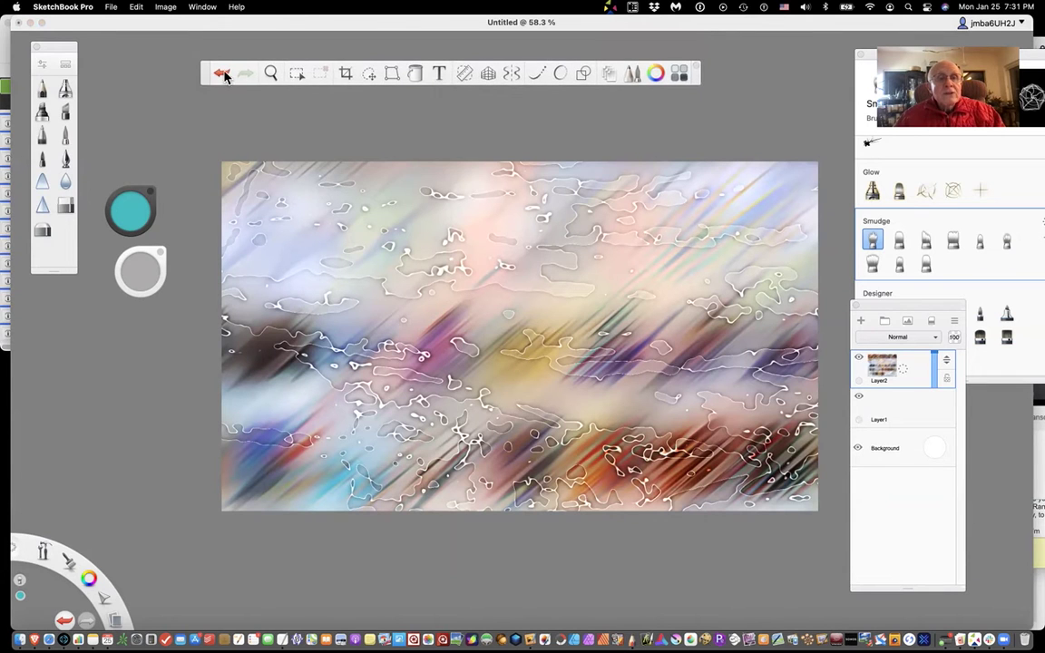
click(345, 73)
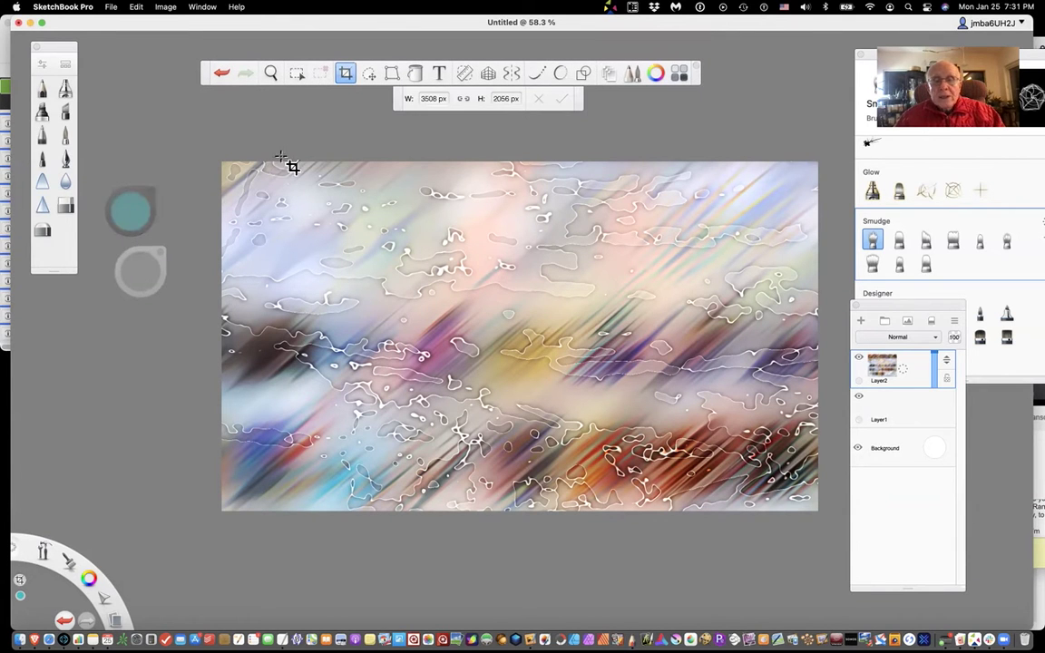
drag(307, 153, 794, 511)
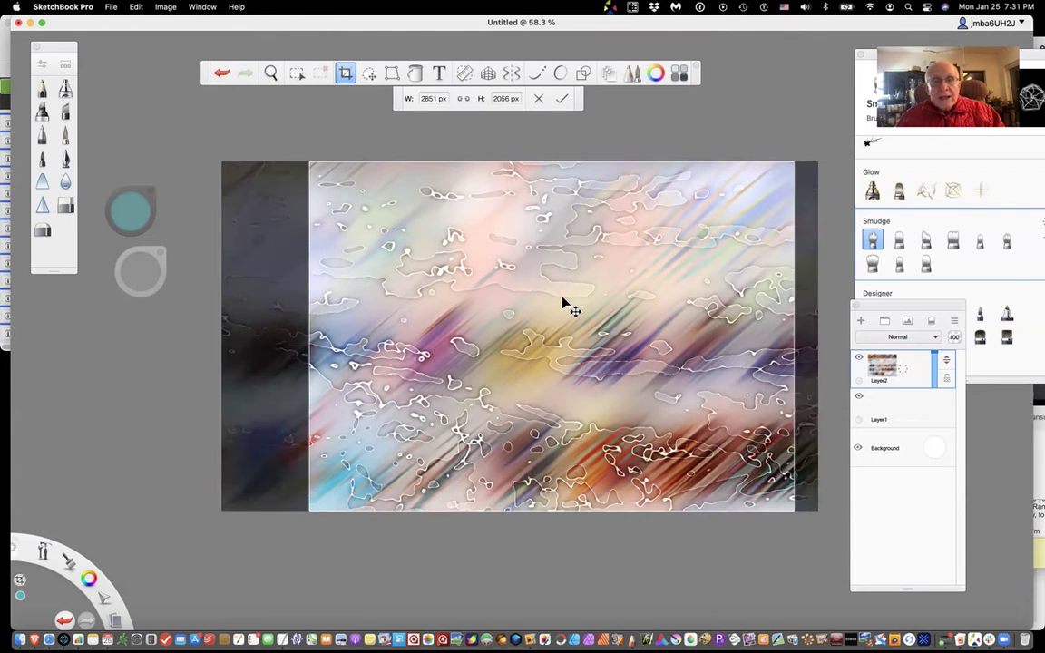
click(346, 76)
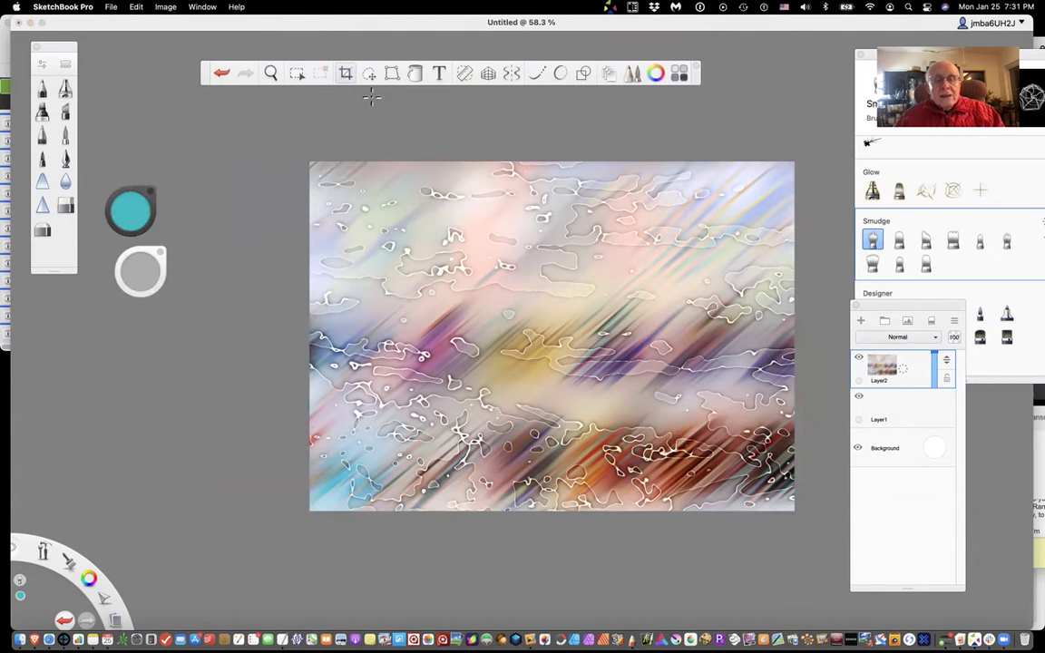
Step: Select the pale upper area of the image with the Magic Wand at tolerance 94 and cut it
click(297, 73)
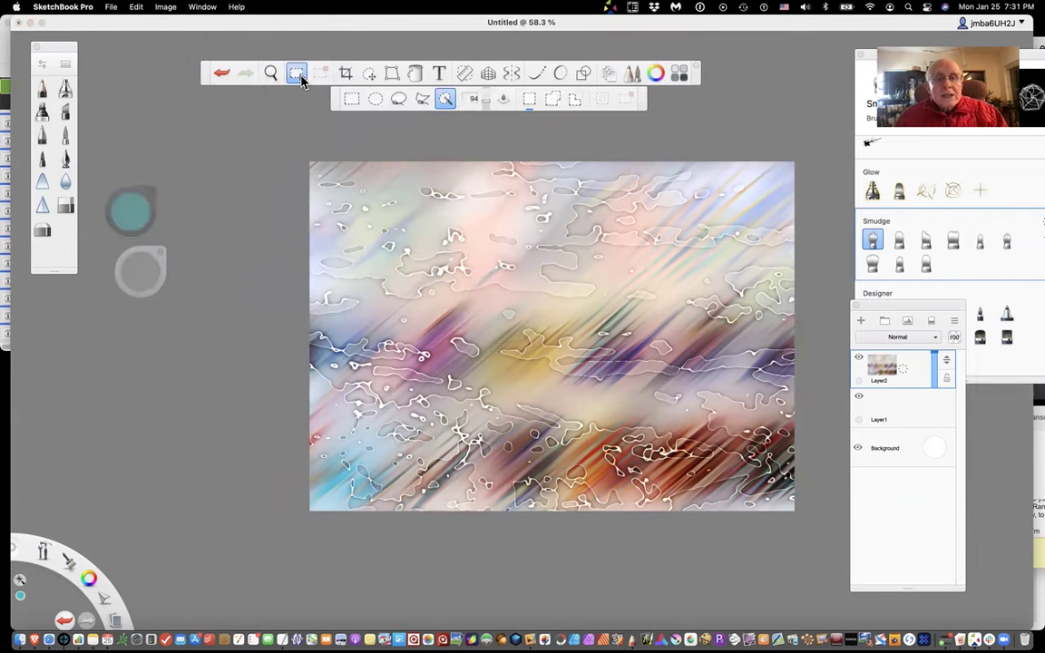
click(481, 222)
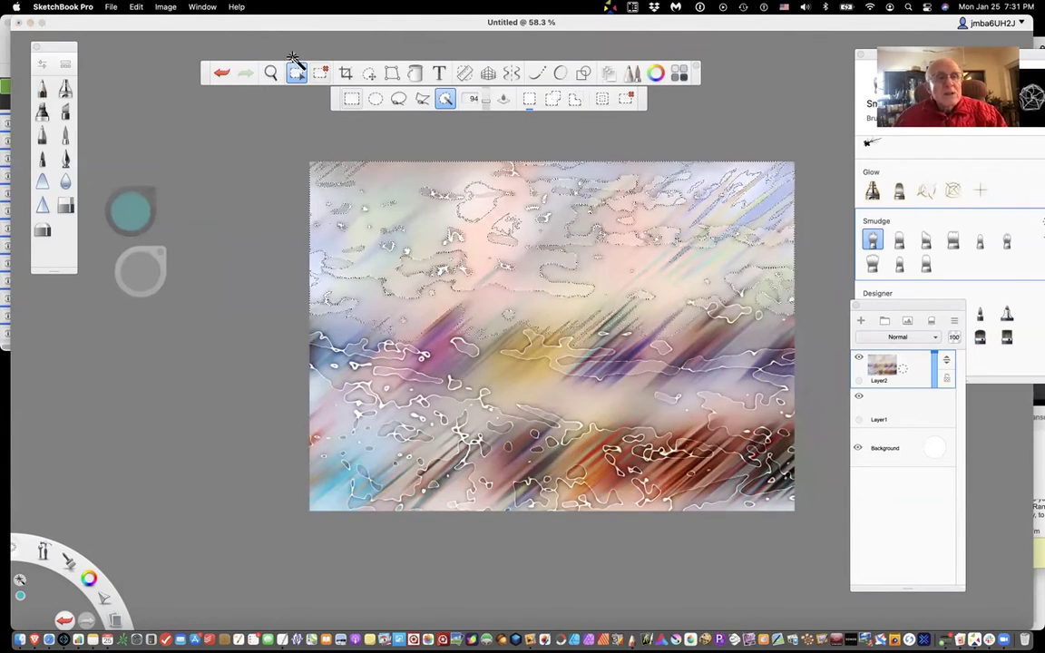
click(136, 7)
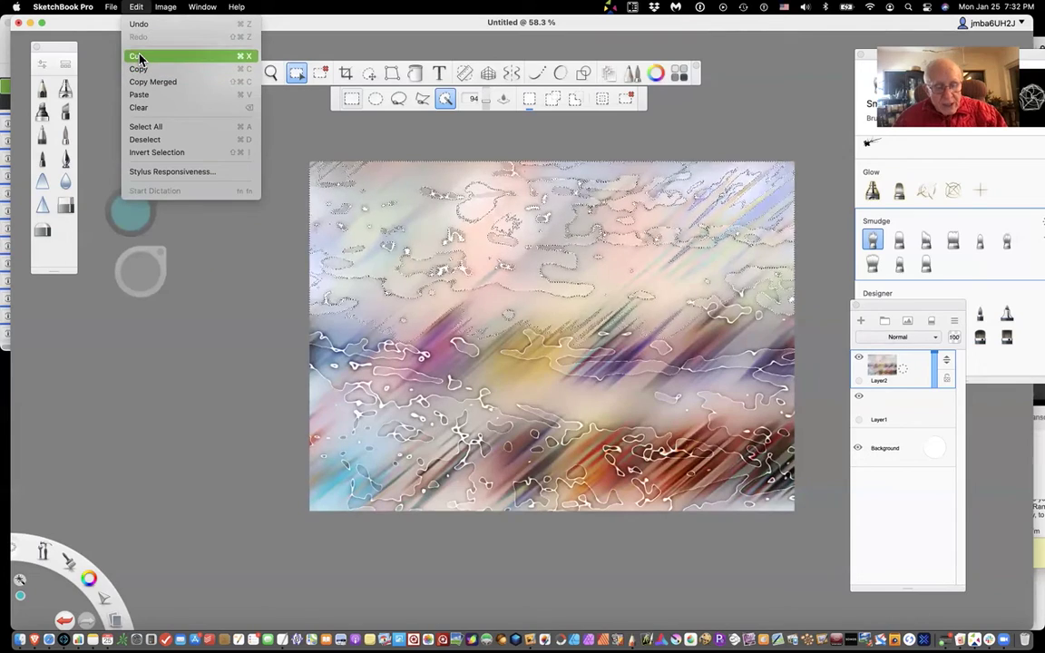
click(139, 57)
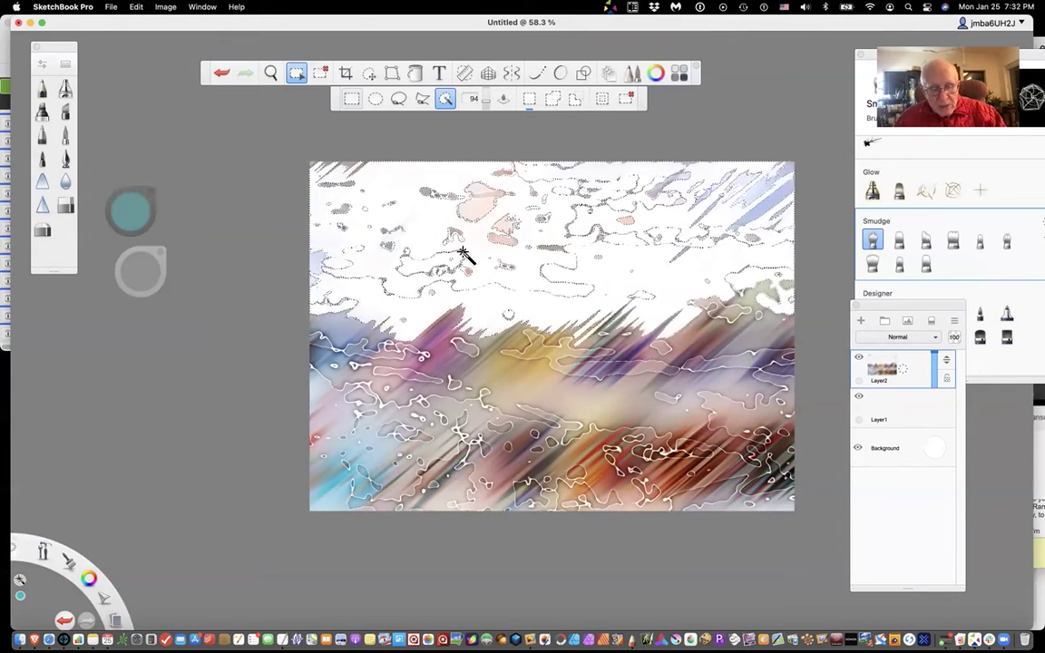
Step: Paste the cut upper area as a new layer and shift it slightly down and to the left
key(super+v)
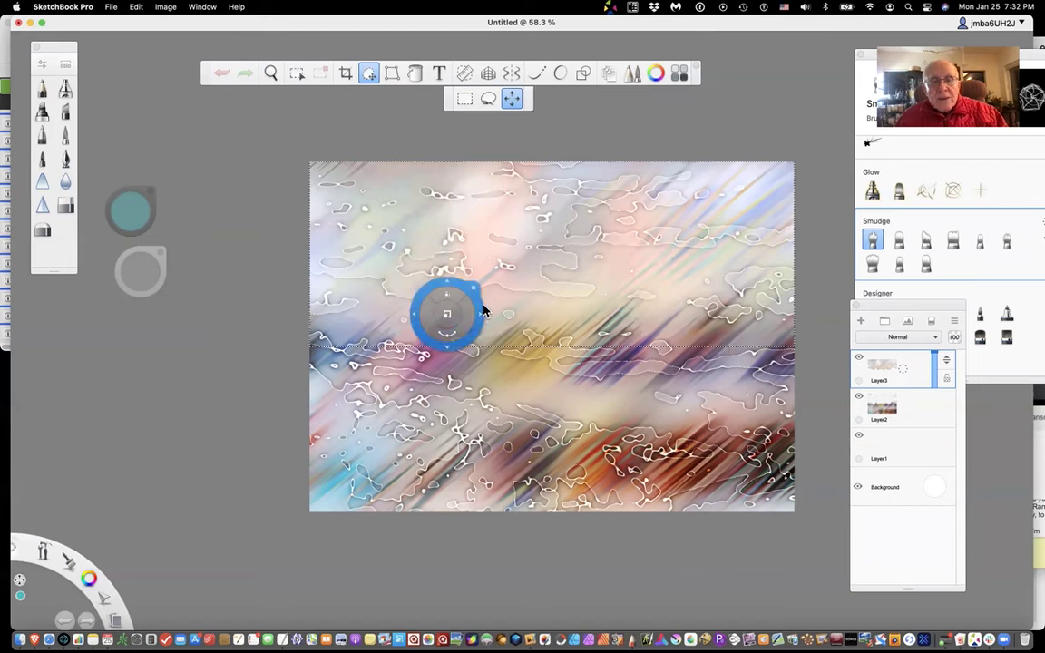
drag(483, 308, 472, 311)
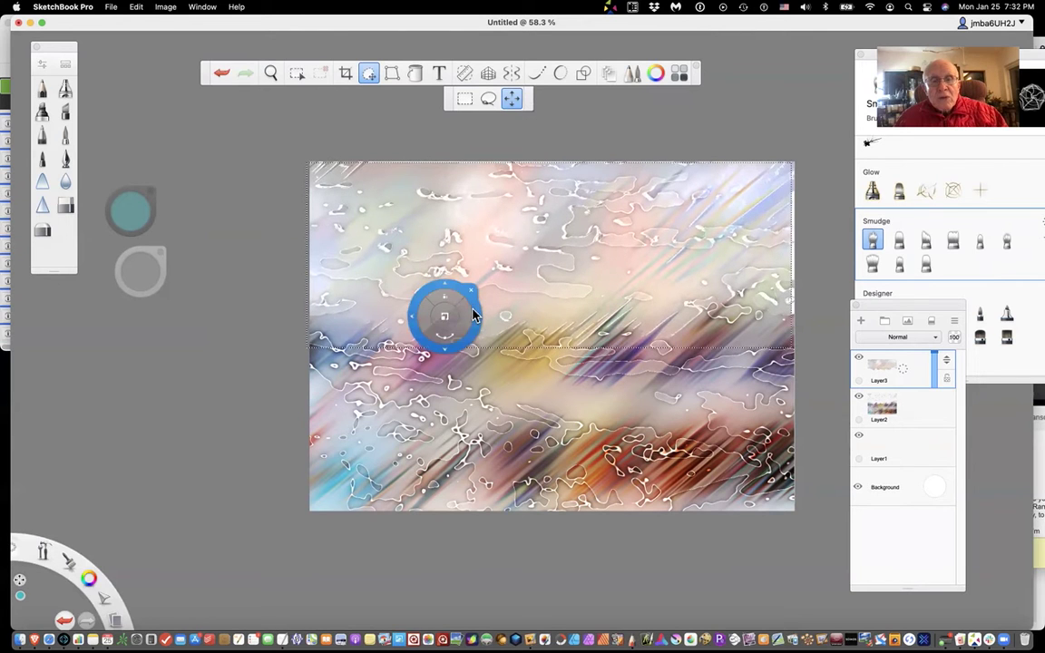
key(Return)
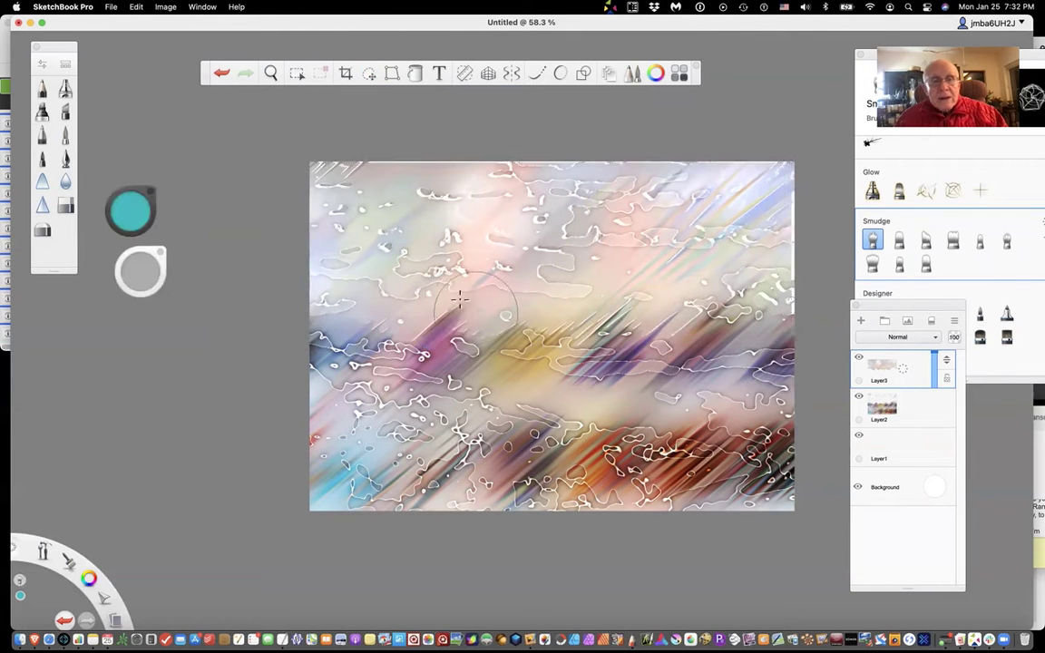
Step: Select the pale band right of the image's centre on Layer2 with the Magic Wand and cut it
click(296, 74)
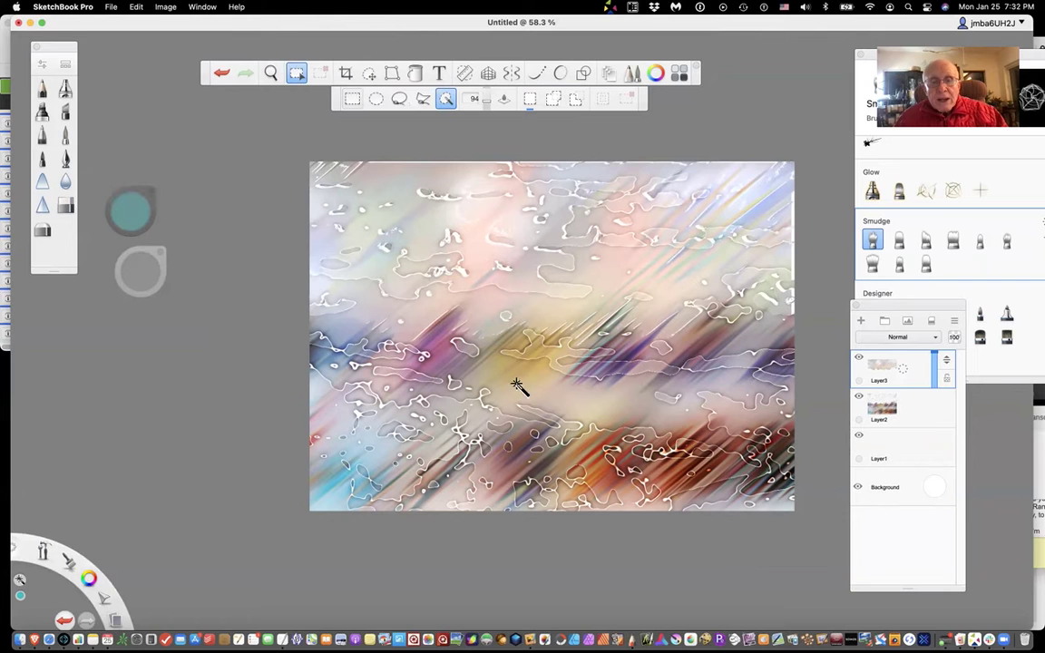
click(557, 395)
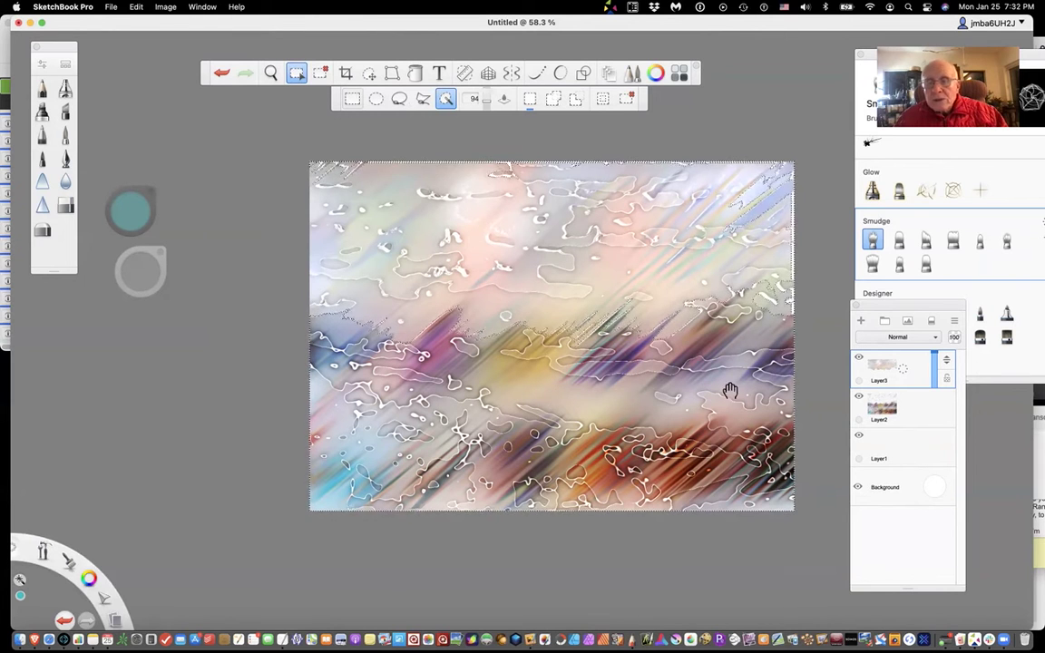
click(897, 413)
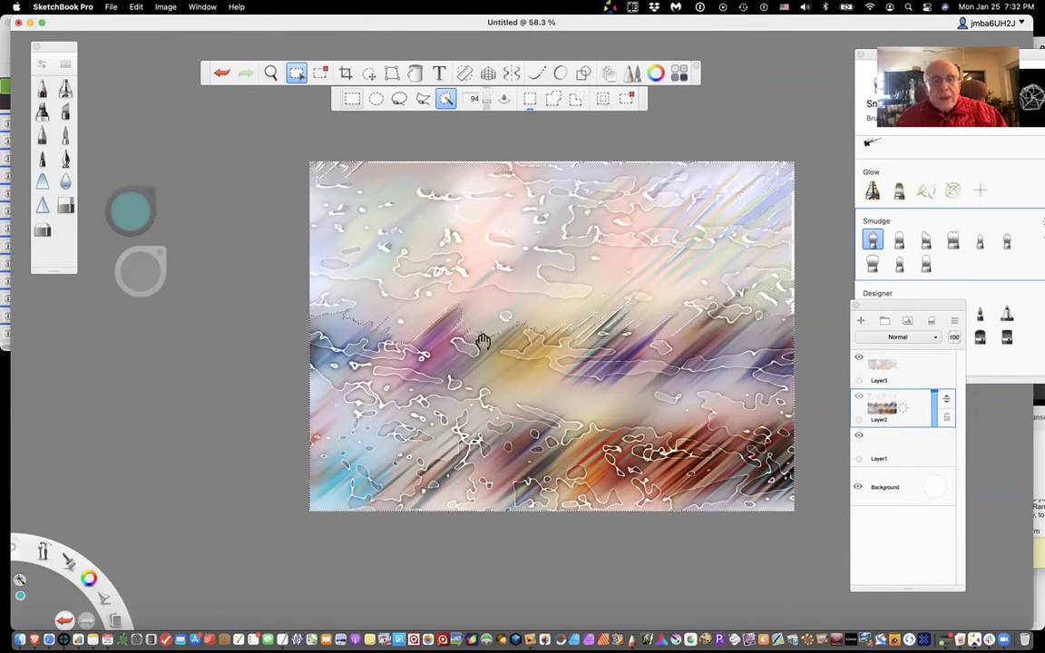
click(320, 76)
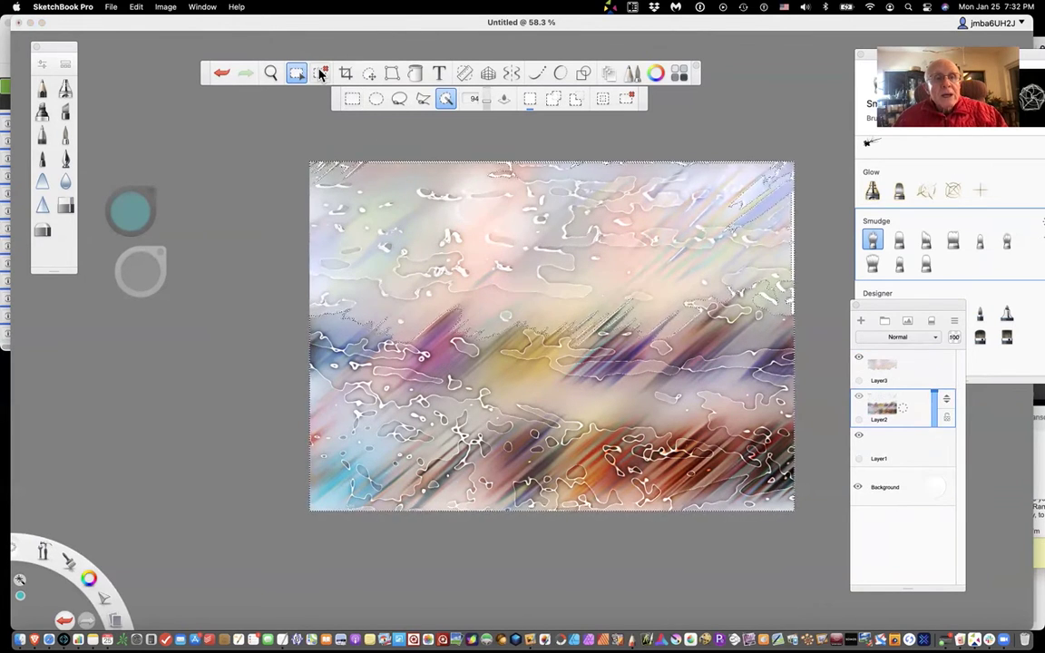
click(549, 391)
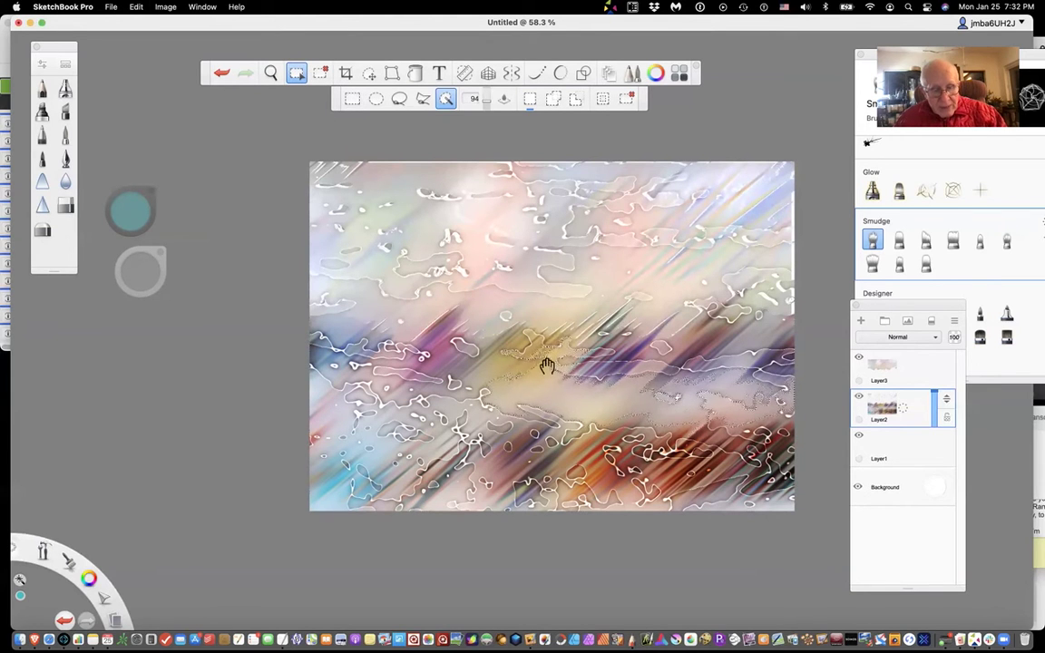
key(Delete)
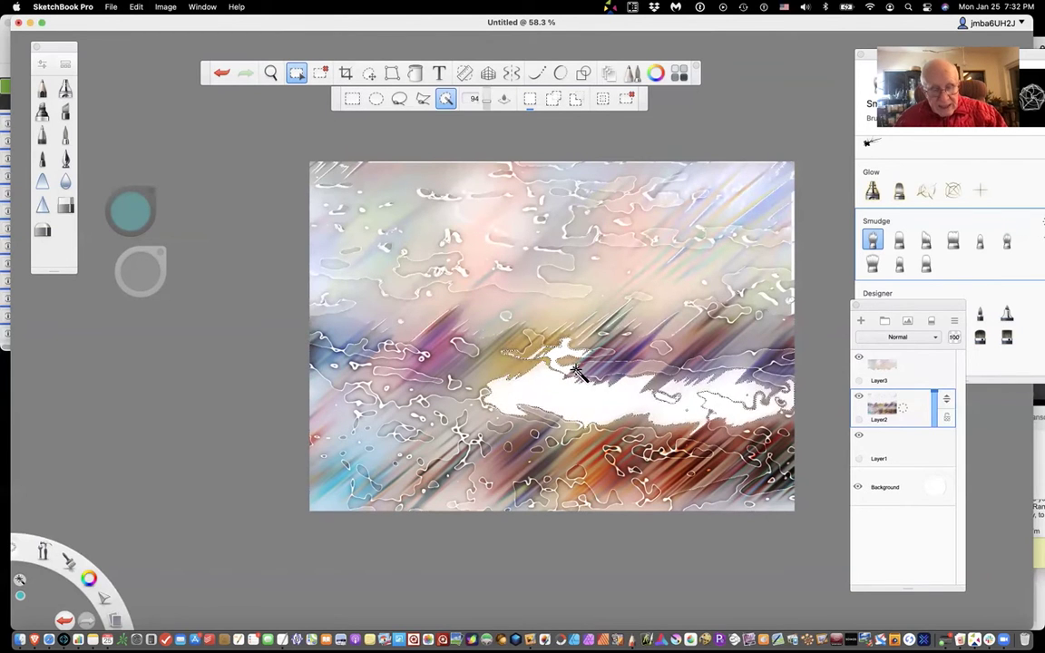
Step: Paste the cut pale band as a new layer and shift it slightly downward from its original place
key(v)
drag(592, 390, 758, 401)
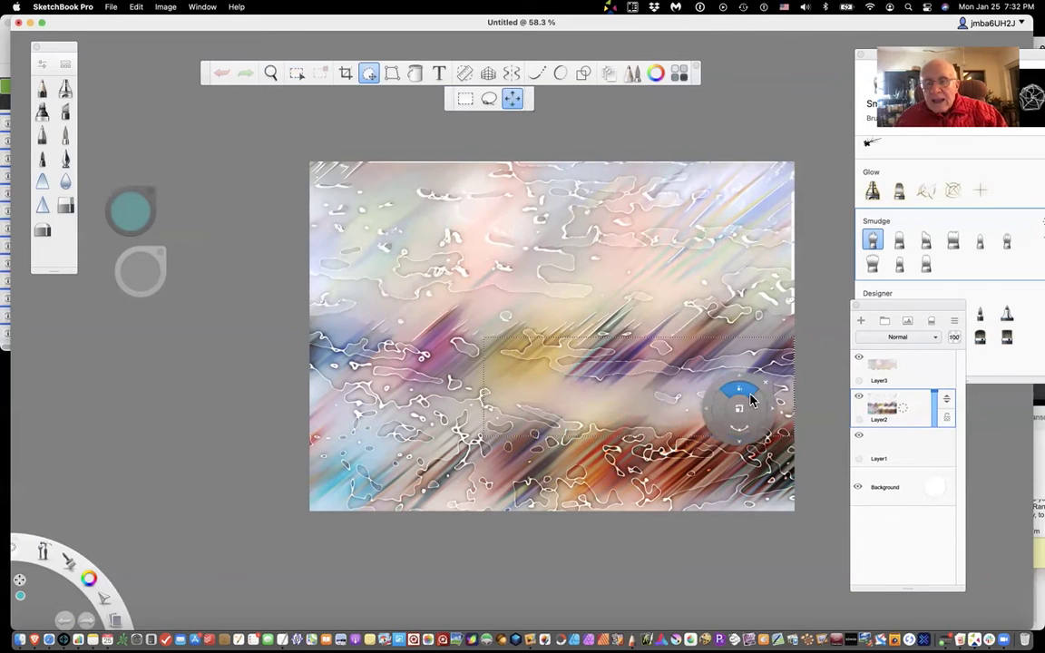
key(Return)
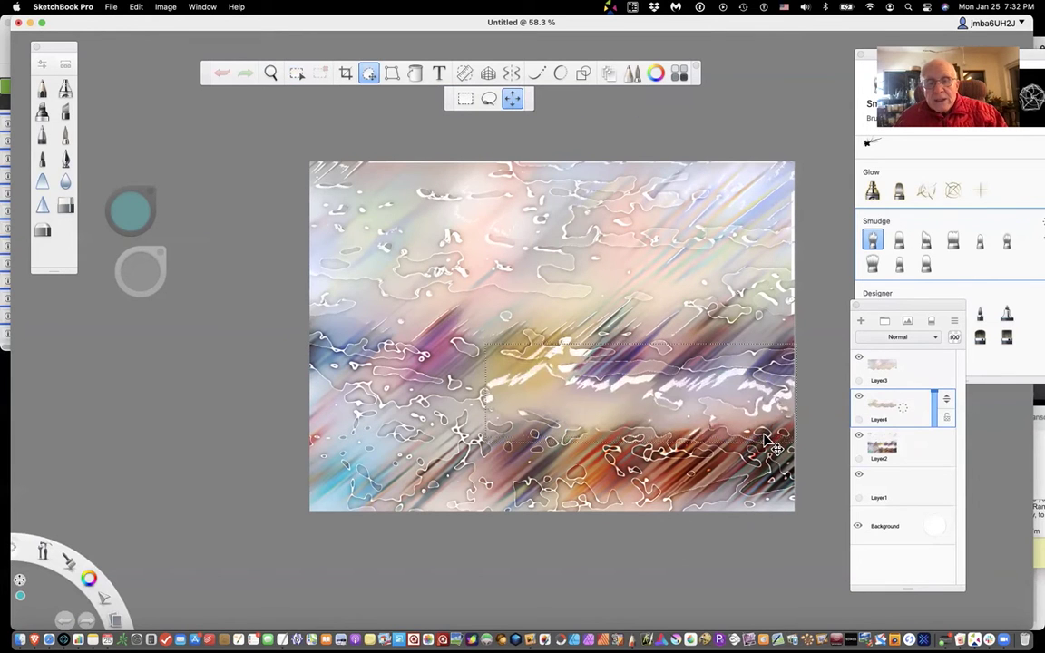
drag(770, 442, 767, 386)
key(Return)
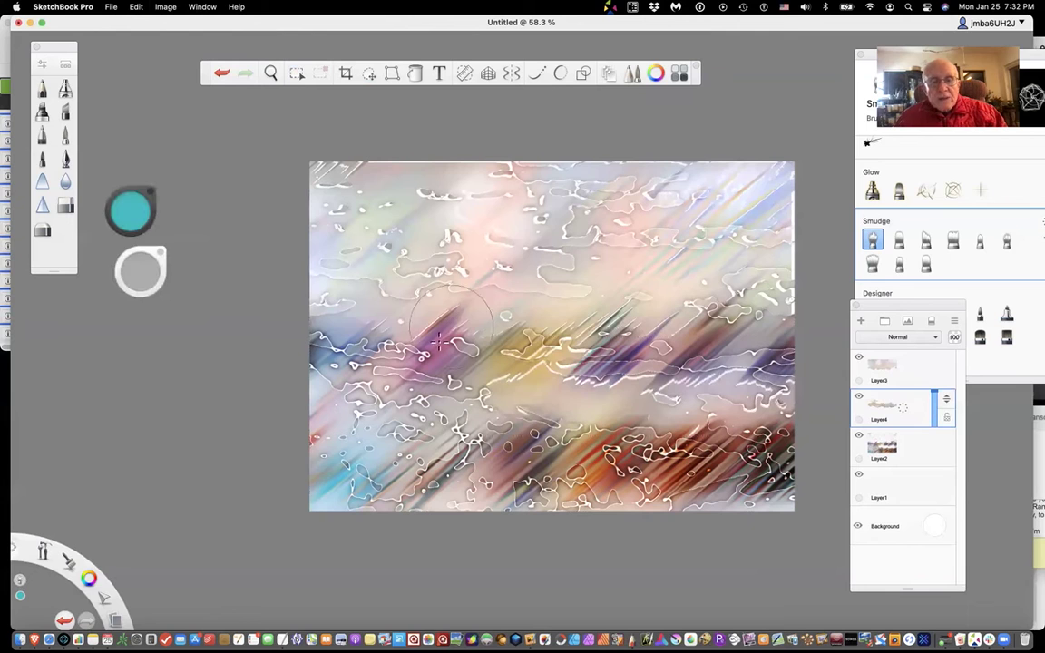
Step: Select the pale lower-left area of the image on Layer2 with the Magic Wand at tolerance 138 and cut it
click(297, 74)
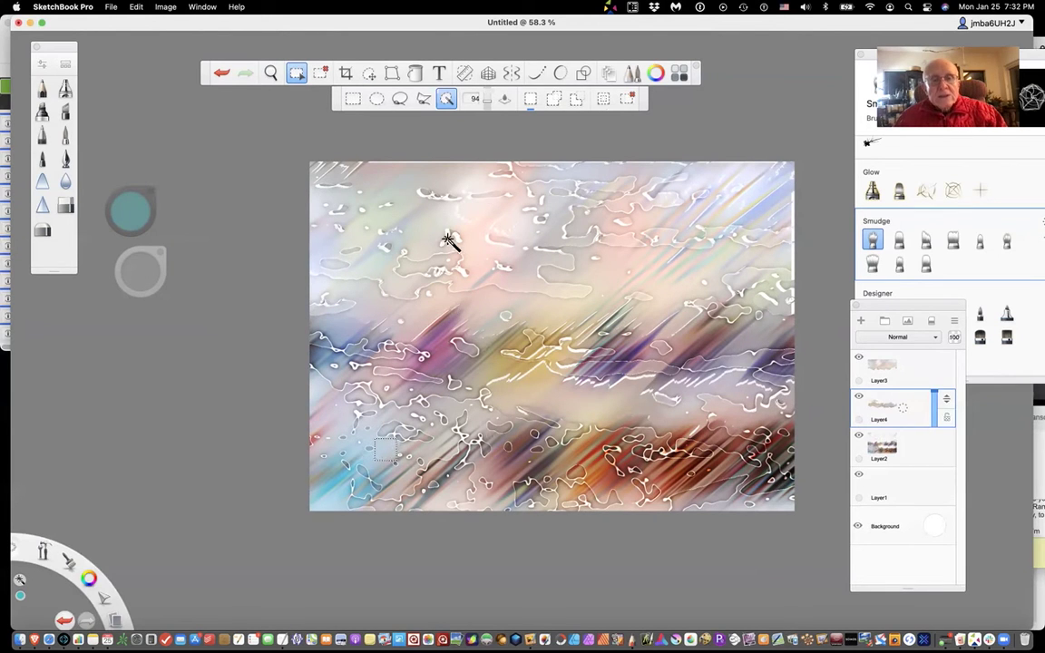
click(903, 451)
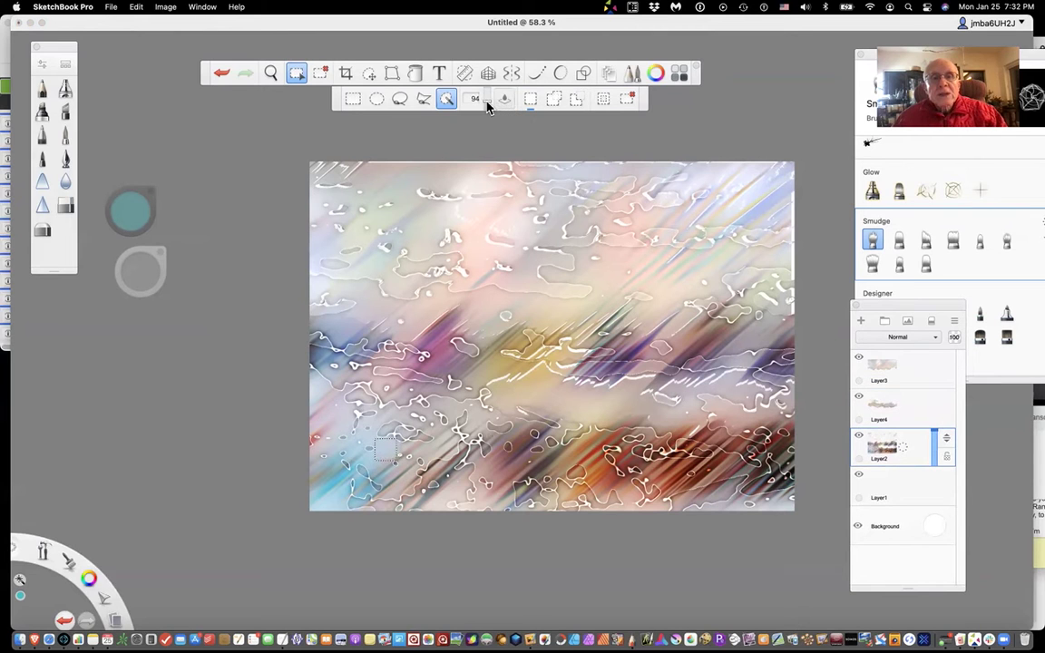
scroll(485, 104, up, 5)
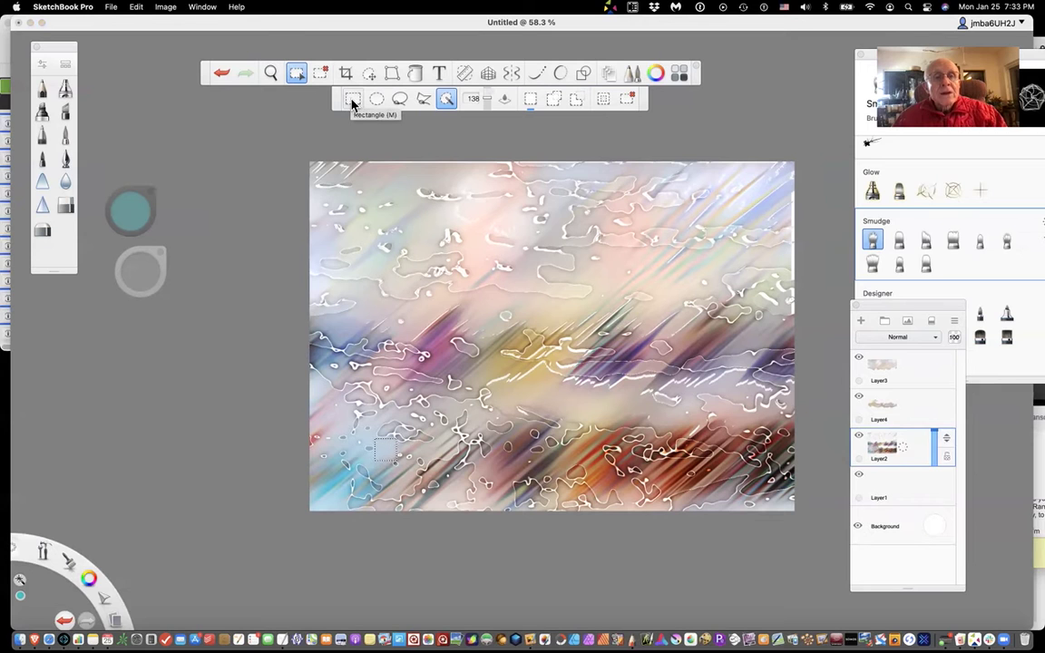
click(375, 481)
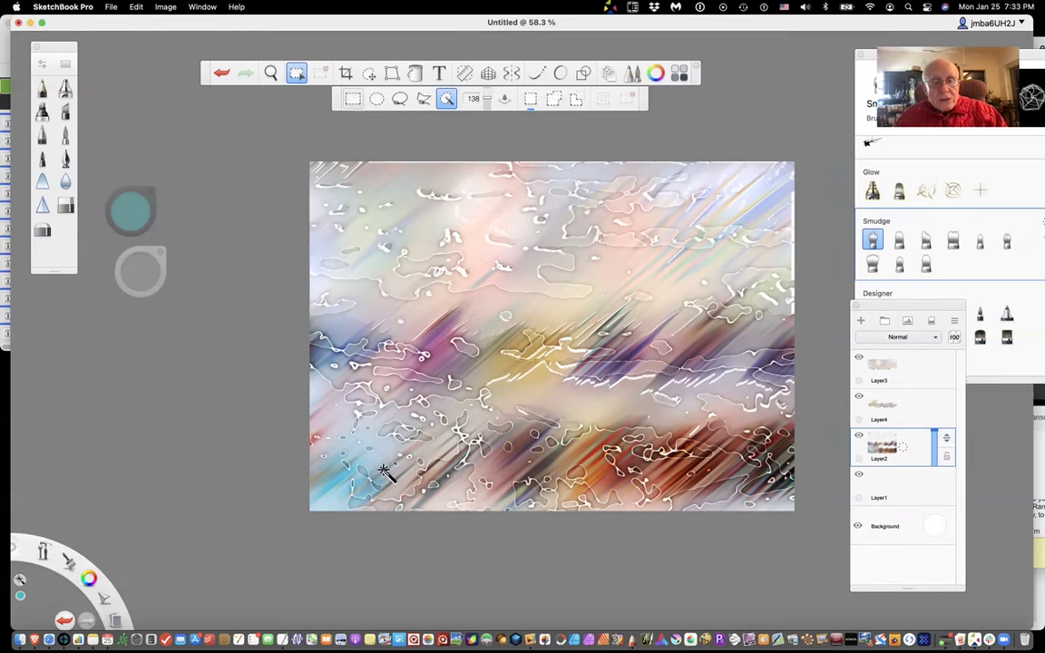
click(385, 451)
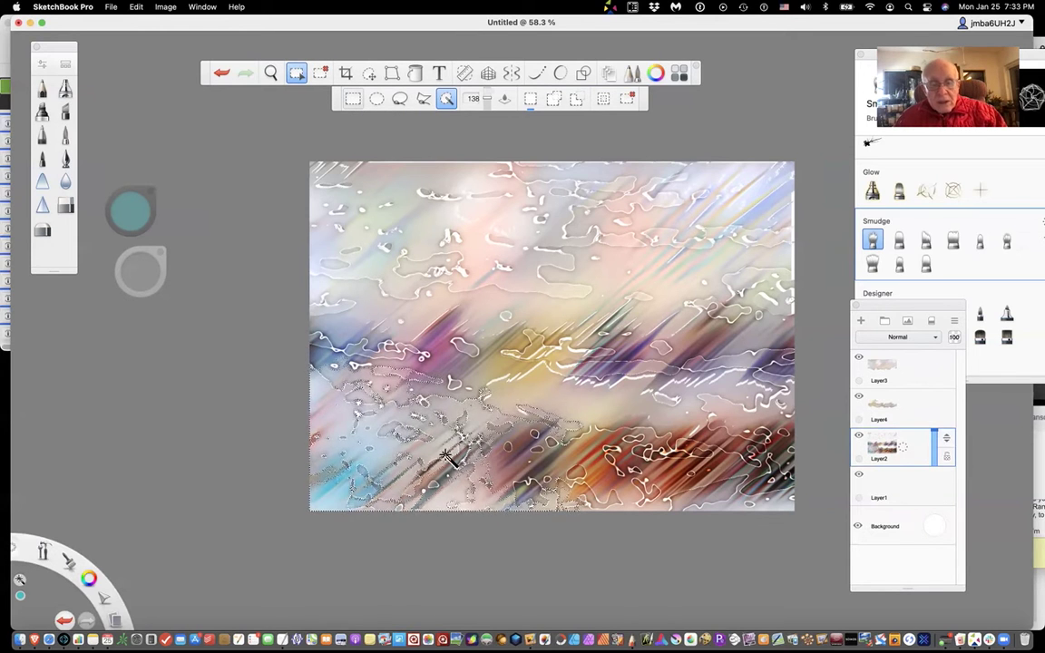
key(Delete)
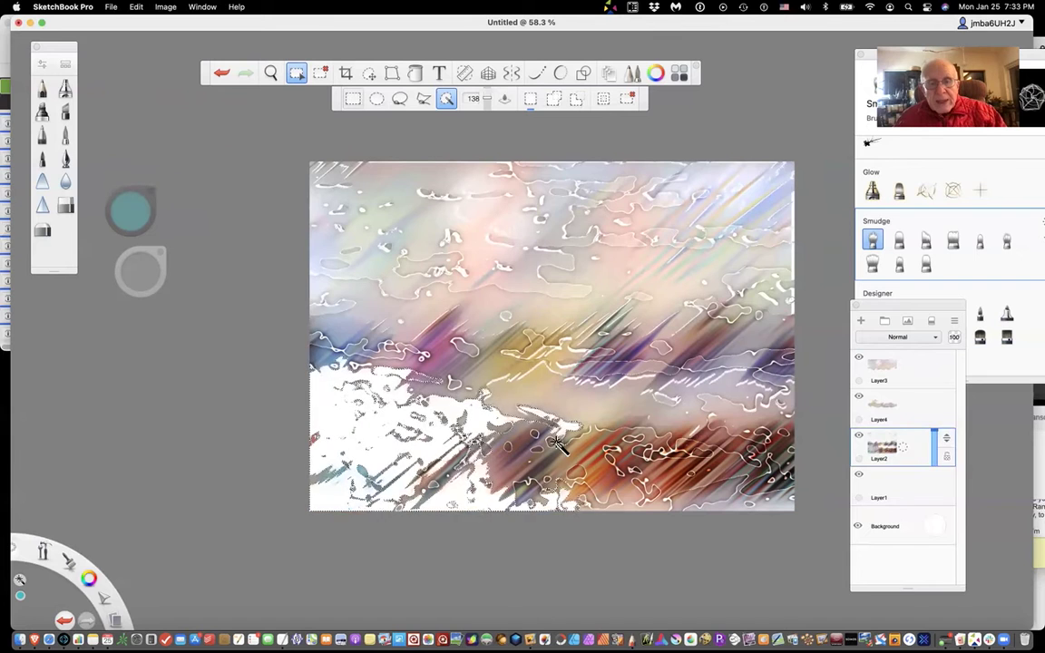
Step: Paste the cut lower-left area as a new layer and shift it slightly from its original place
key(super+v)
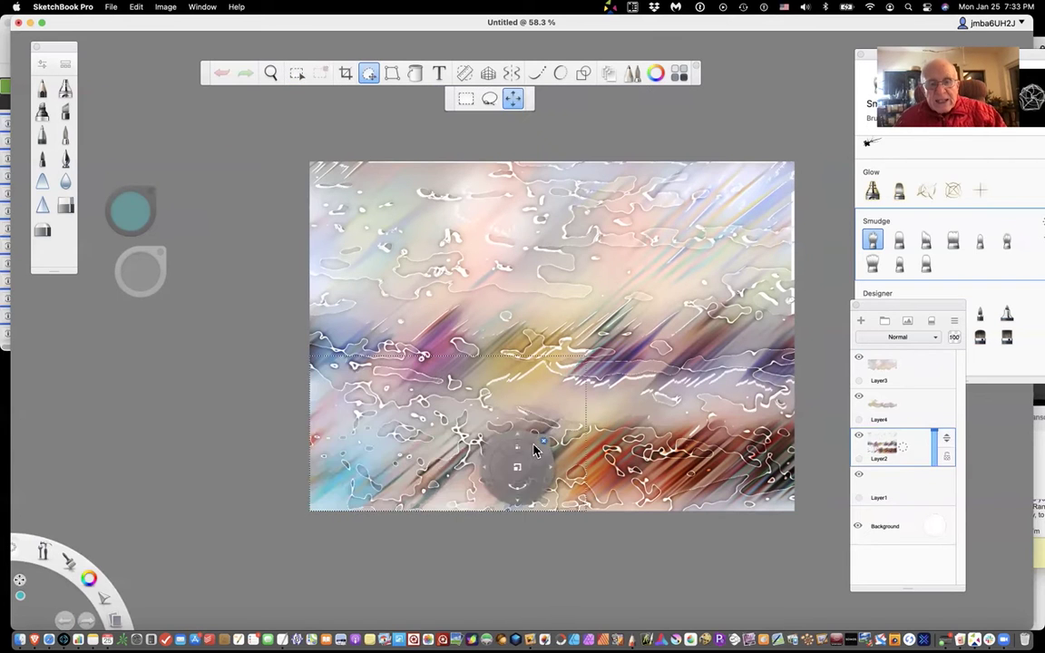
drag(482, 488, 485, 495)
click(486, 500)
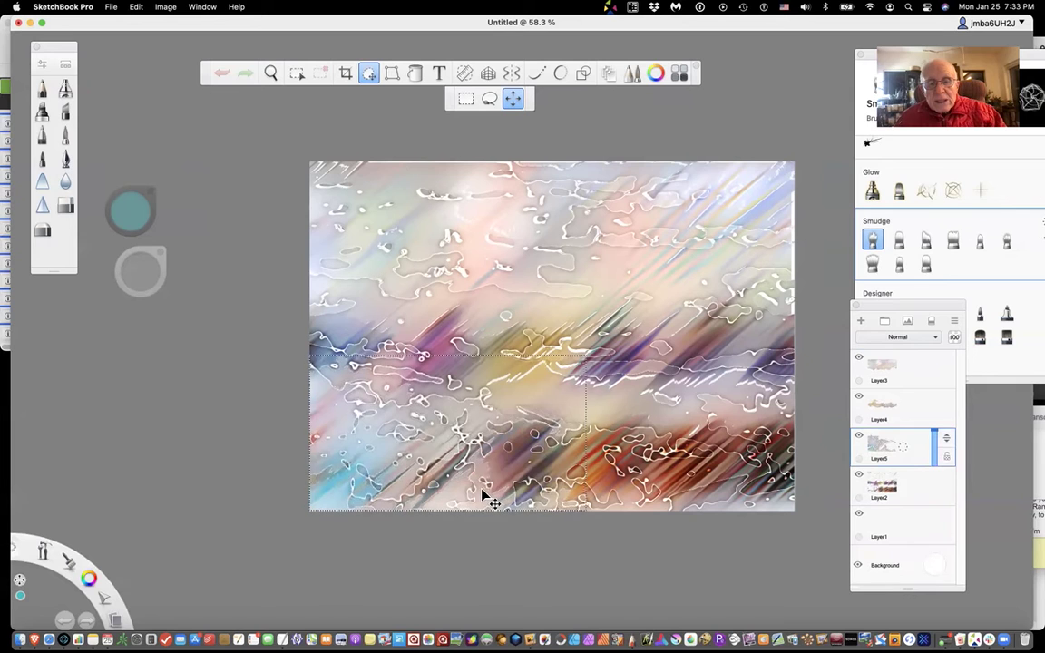
click(484, 496)
click(484, 408)
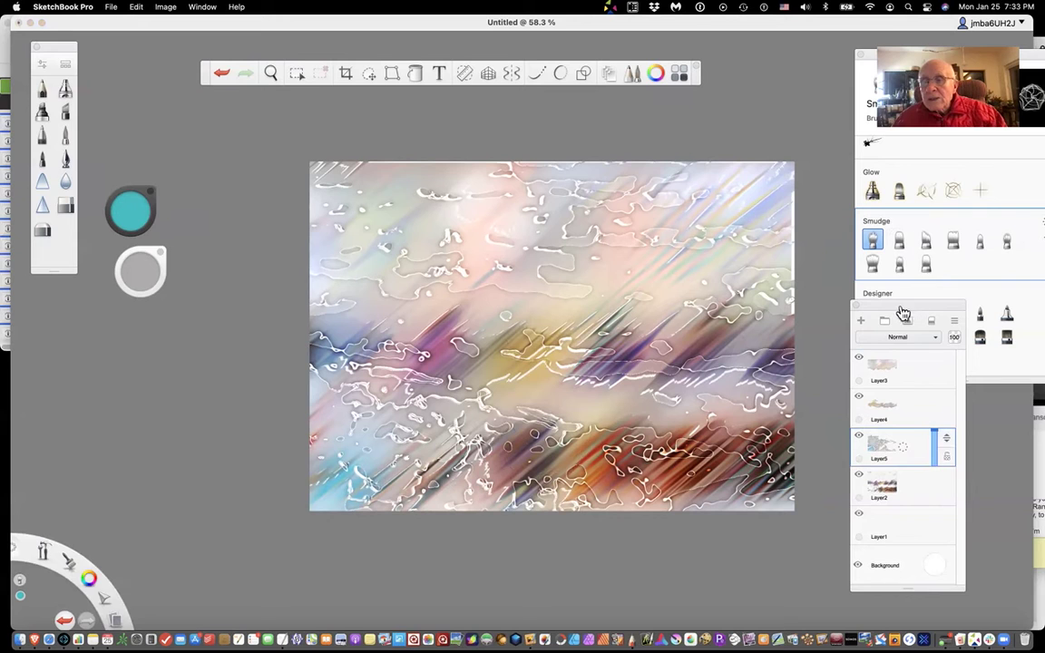
Step: Choose the last brush of the Smudge set and enlarge its size for broad strokes
drag(905, 330, 957, 374)
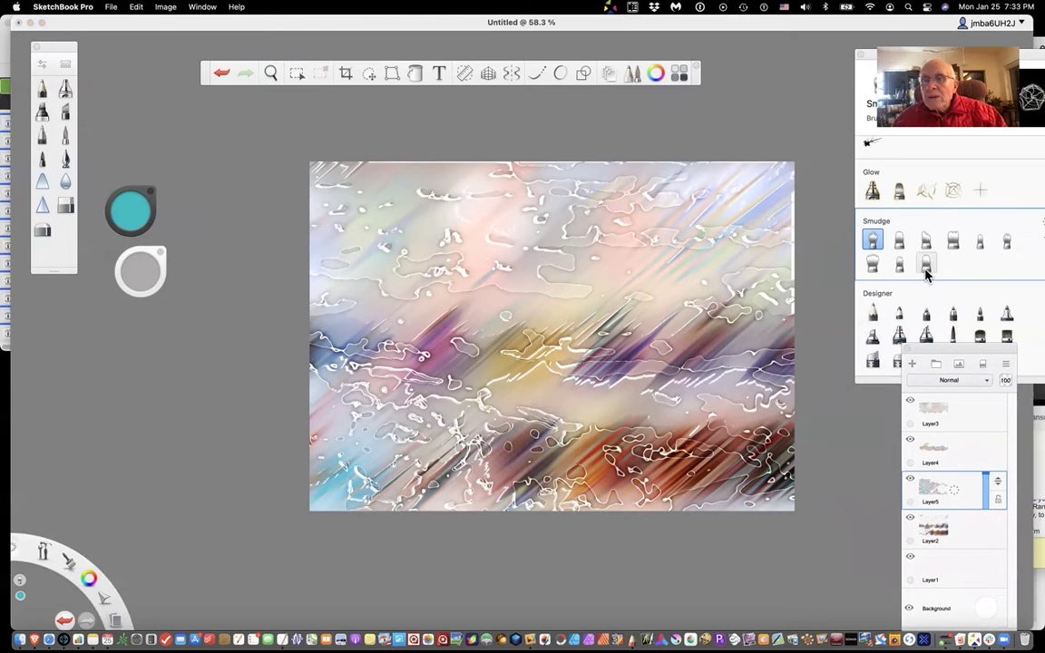
click(926, 264)
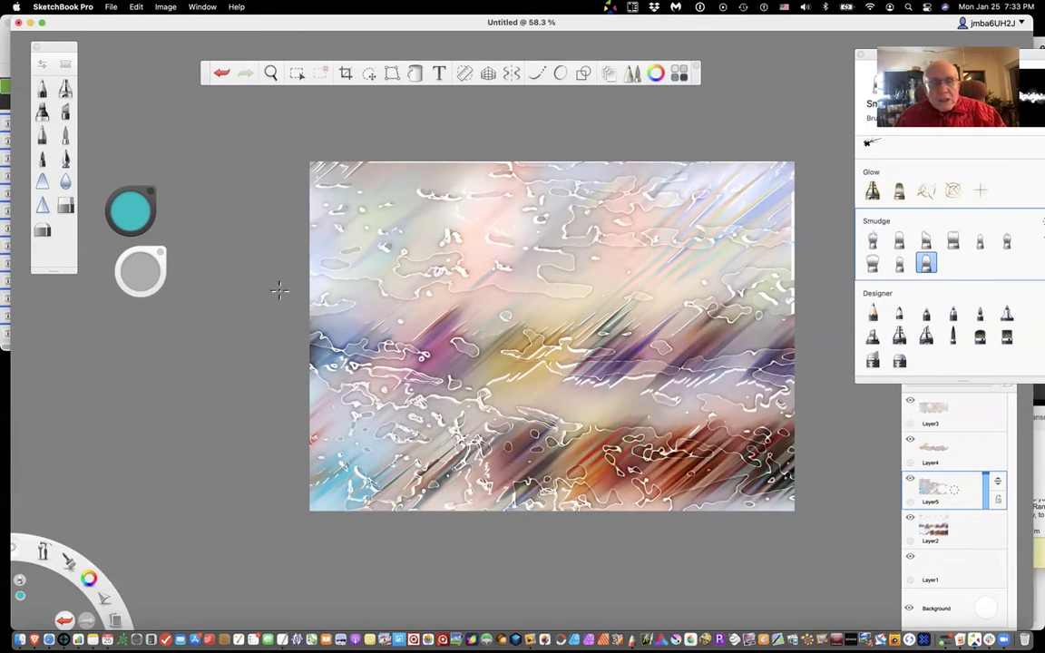
mouse_move(140, 279)
mouse_down()
mouse_move(179, 281)
mouse_move(165, 287)
mouse_up()
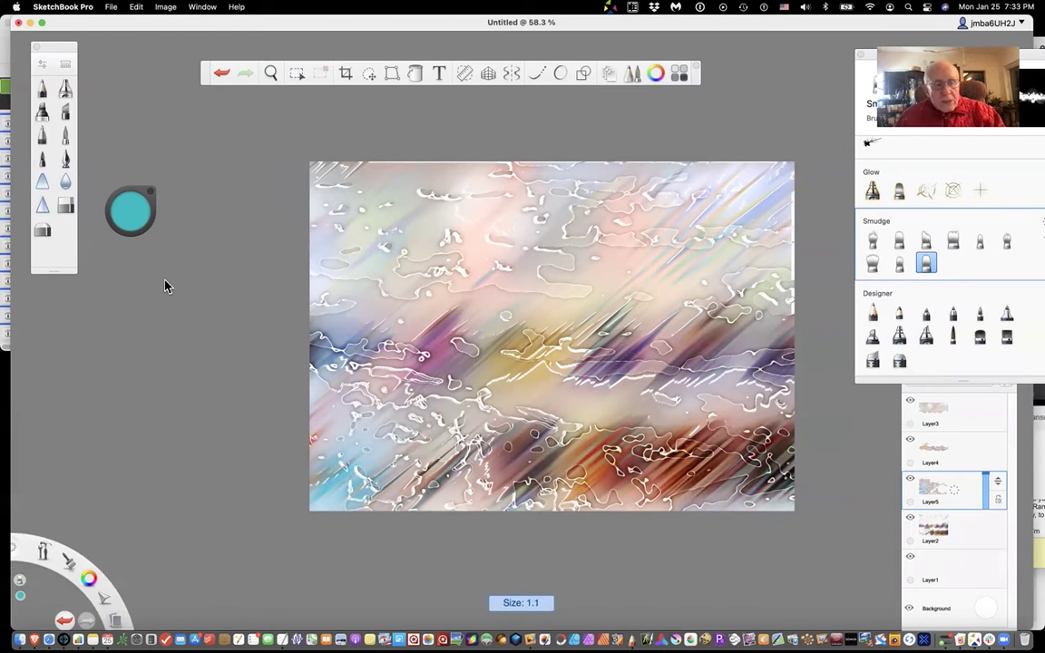
drag(266, 287, 560, 287)
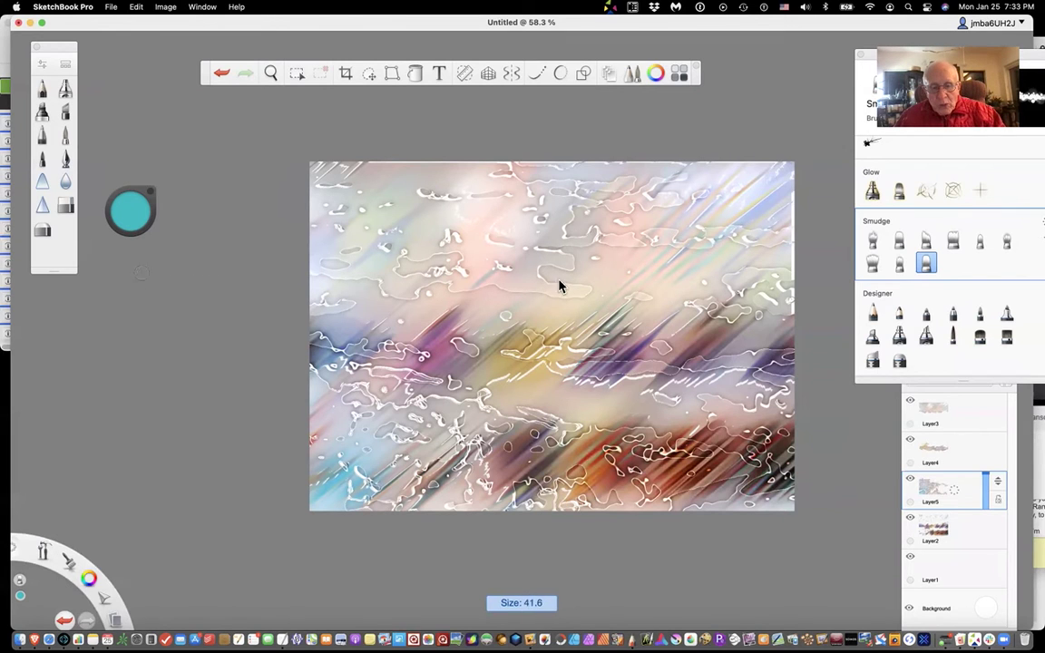
mouse_move(650, 287)
mouse_down()
mouse_move(661, 287)
mouse_move(647, 289)
mouse_up()
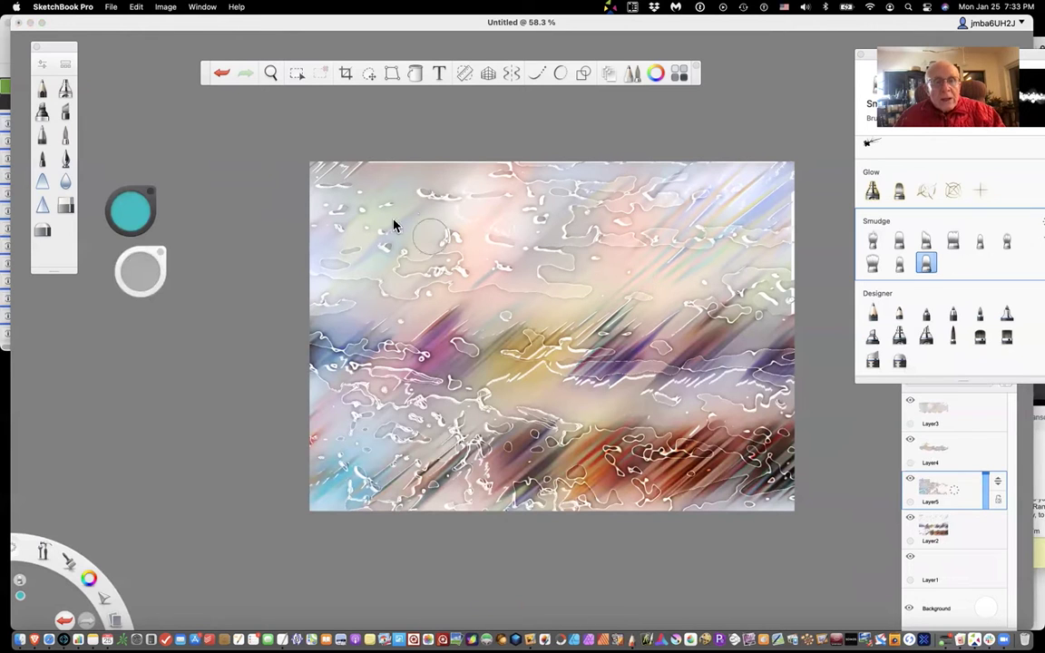
drag(432, 235, 385, 192)
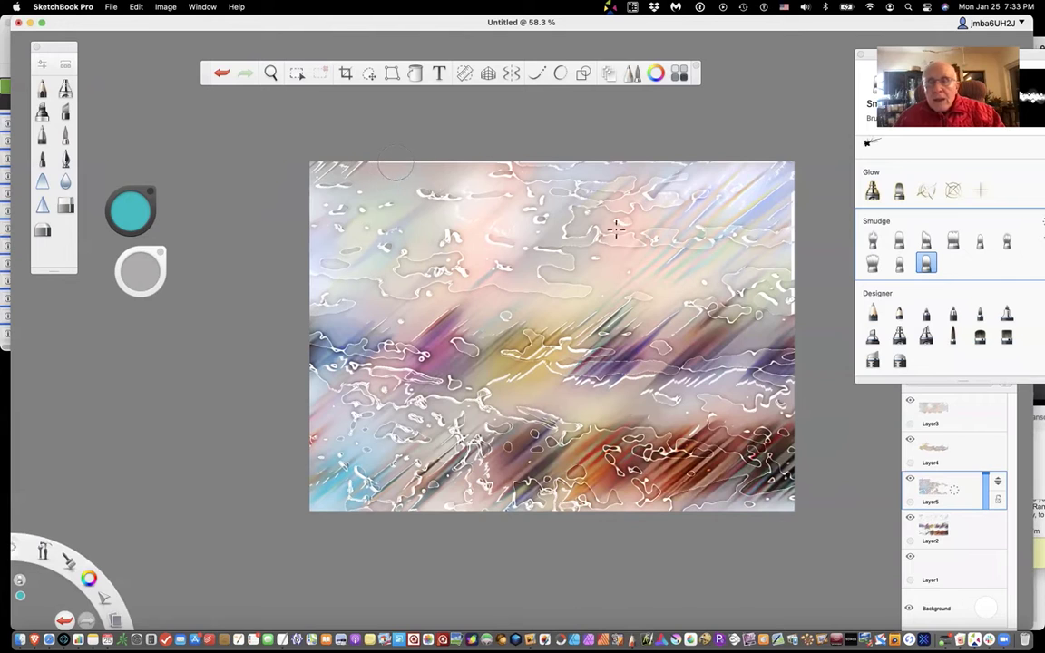
Step: Select the topmost layer, Layer3, and merge all layers above the background into one
click(991, 422)
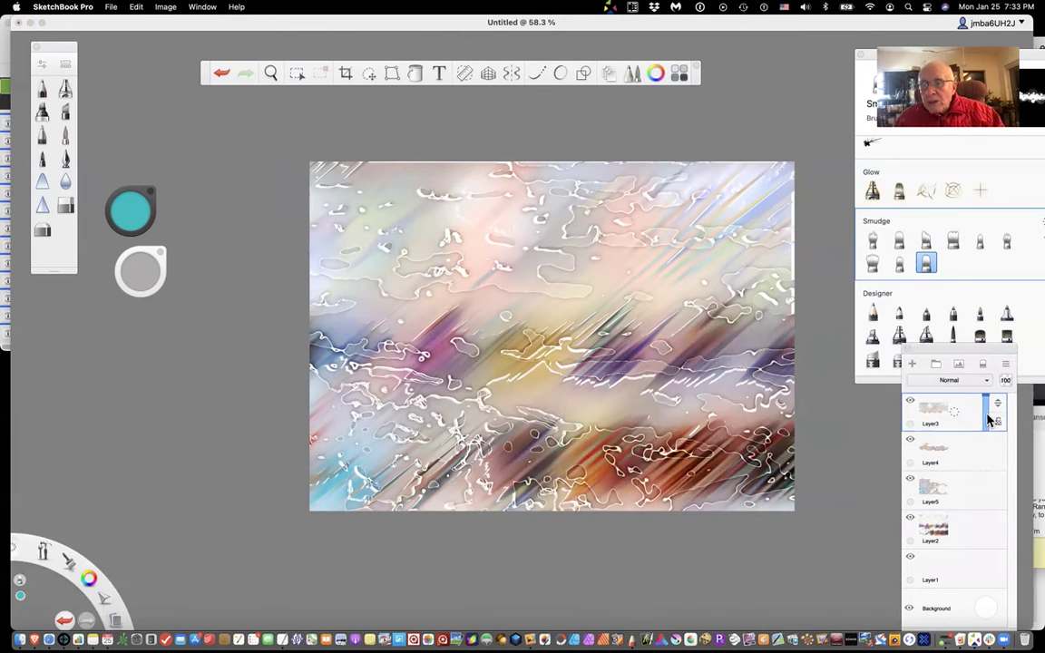
click(960, 419)
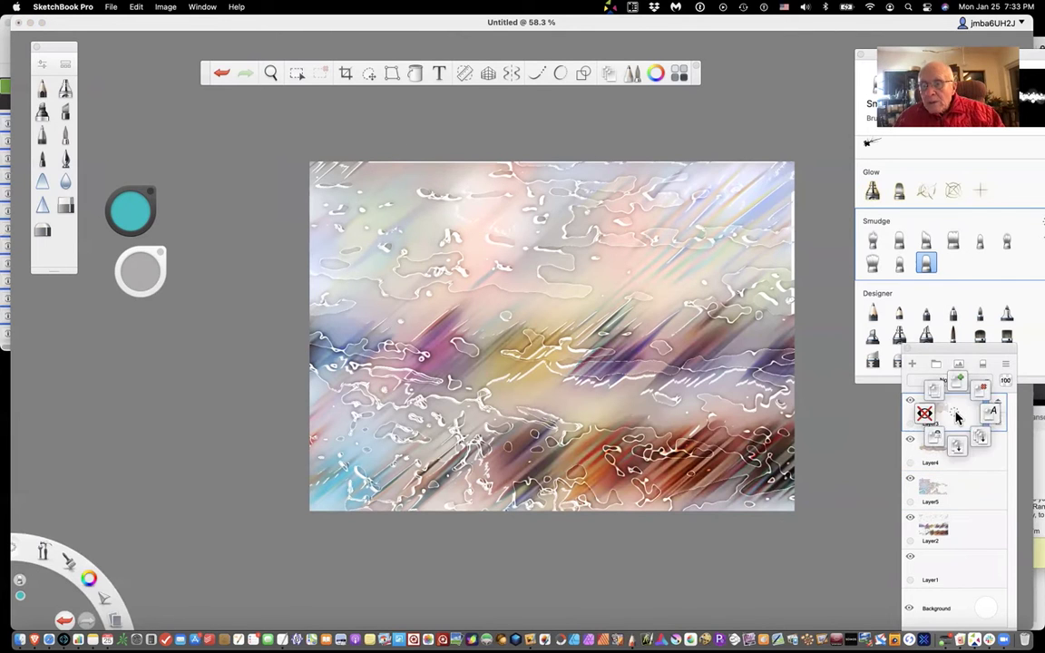
click(984, 437)
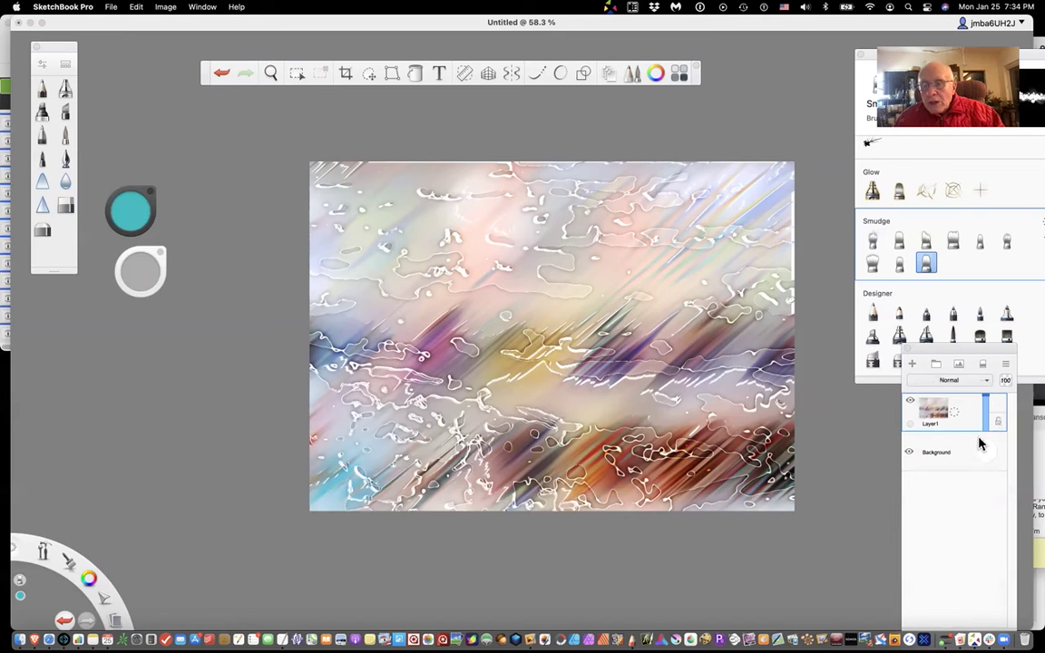
Step: Smudge the merged image with broad diagonal strokes across the pale upper area, the centre and the dark lower-right area
mouse_move(419, 179)
mouse_down()
mouse_move(362, 194)
mouse_move(326, 221)
mouse_move(356, 212)
mouse_move(370, 233)
mouse_move(335, 263)
mouse_move(384, 253)
mouse_move(500, 173)
mouse_move(452, 197)
mouse_move(479, 211)
mouse_move(393, 286)
mouse_move(425, 277)
mouse_move(351, 332)
mouse_move(354, 306)
mouse_move(329, 334)
mouse_move(320, 367)
mouse_move(349, 388)
mouse_move(364, 367)
mouse_move(399, 390)
mouse_move(349, 401)
mouse_move(297, 486)
mouse_move(358, 482)
mouse_move(375, 444)
mouse_move(416, 425)
mouse_move(416, 393)
mouse_move(394, 409)
mouse_move(403, 341)
mouse_move(364, 369)
mouse_move(409, 358)
mouse_move(437, 309)
mouse_move(479, 279)
mouse_move(465, 325)
mouse_move(489, 317)
mouse_move(531, 207)
mouse_move(472, 181)
mouse_move(485, 169)
mouse_move(557, 199)
mouse_move(534, 212)
mouse_move(556, 215)
mouse_move(519, 222)
mouse_move(566, 303)
mouse_move(576, 276)
mouse_move(546, 220)
mouse_move(566, 201)
mouse_move(612, 206)
mouse_move(595, 182)
mouse_move(541, 163)
mouse_move(580, 155)
mouse_move(574, 181)
mouse_move(604, 188)
mouse_move(592, 223)
mouse_move(616, 212)
mouse_move(588, 203)
mouse_move(598, 180)
mouse_move(590, 162)
mouse_move(567, 154)
mouse_move(582, 168)
mouse_move(575, 188)
mouse_move(604, 207)
mouse_move(610, 255)
mouse_move(672, 212)
mouse_move(687, 287)
mouse_up()
mouse_move(574, 363)
mouse_down()
mouse_move(629, 331)
mouse_move(574, 459)
mouse_move(592, 427)
mouse_move(654, 418)
mouse_move(748, 370)
mouse_move(744, 347)
mouse_move(631, 469)
mouse_move(569, 491)
mouse_move(578, 479)
mouse_move(515, 497)
mouse_move(357, 499)
mouse_move(450, 494)
mouse_move(373, 485)
mouse_move(496, 455)
mouse_move(472, 458)
mouse_move(461, 447)
mouse_move(473, 434)
mouse_move(432, 438)
mouse_move(442, 433)
mouse_move(521, 443)
mouse_move(532, 420)
mouse_move(518, 436)
mouse_move(492, 424)
mouse_up()
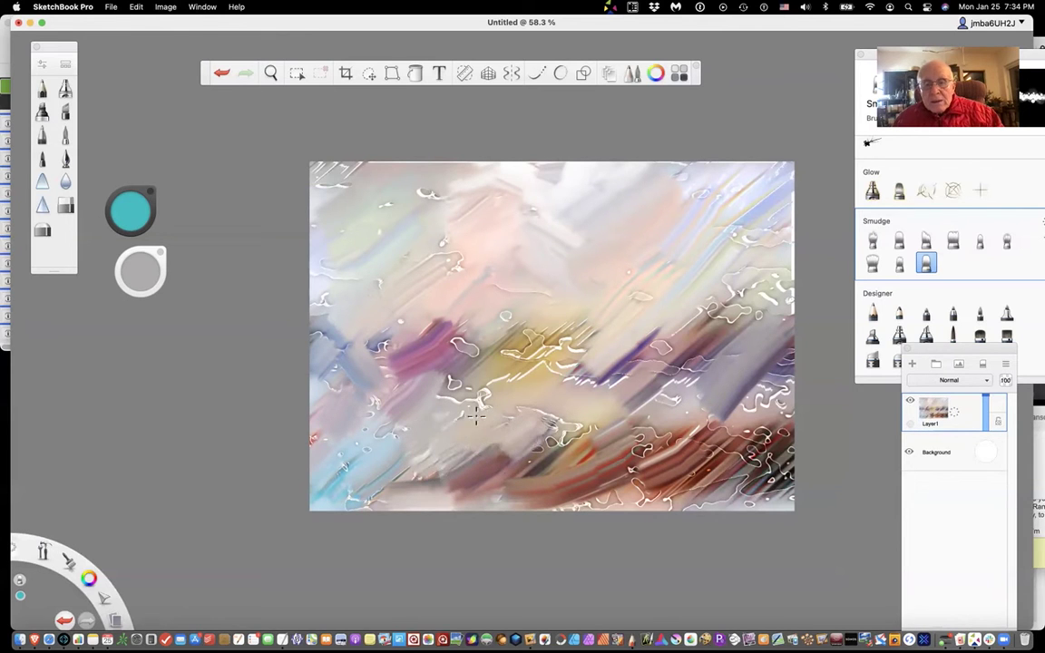
mouse_move(614, 496)
mouse_down()
mouse_move(641, 520)
mouse_move(658, 489)
mouse_move(719, 510)
mouse_move(772, 508)
mouse_move(792, 467)
mouse_move(757, 462)
mouse_move(728, 490)
mouse_move(748, 445)
mouse_move(699, 502)
mouse_move(763, 513)
mouse_move(770, 479)
mouse_move(823, 507)
mouse_move(783, 481)
mouse_move(792, 495)
mouse_move(748, 506)
mouse_move(708, 491)
mouse_move(745, 482)
mouse_move(761, 458)
mouse_move(766, 402)
mouse_up()
mouse_move(784, 360)
mouse_down()
mouse_move(699, 327)
mouse_move(635, 363)
mouse_move(604, 354)
mouse_move(674, 364)
mouse_move(634, 373)
mouse_move(651, 386)
mouse_move(601, 363)
mouse_move(611, 377)
mouse_up()
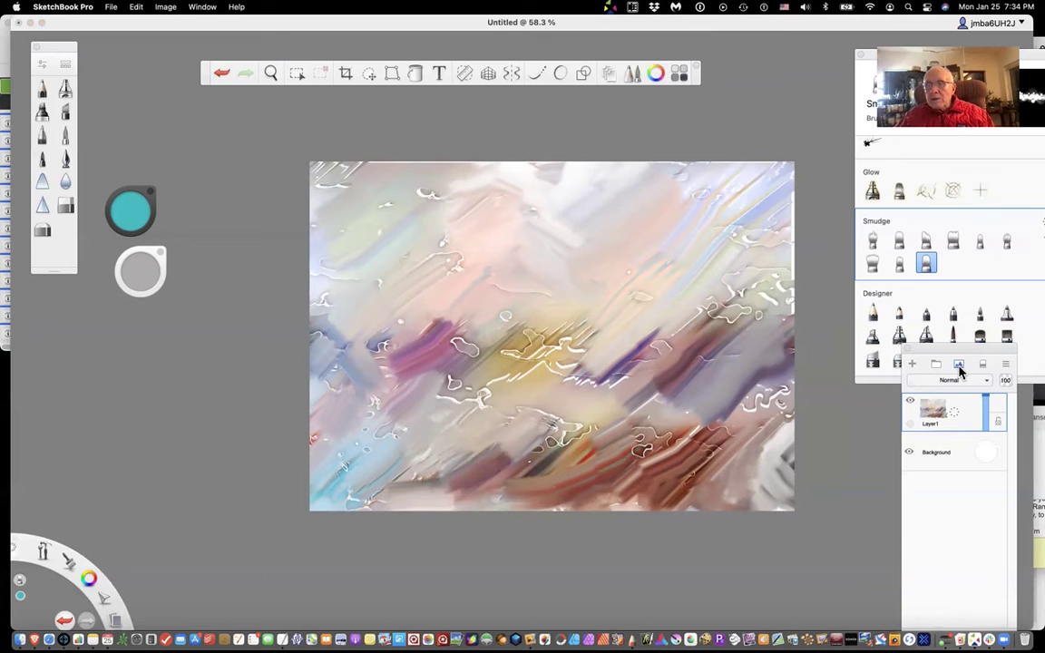
Step: Import temp.jpg from the Q Day Lineup folder as a new layer, scaled down and repositioned to cover the whole canvas
drag(972, 356, 828, 285)
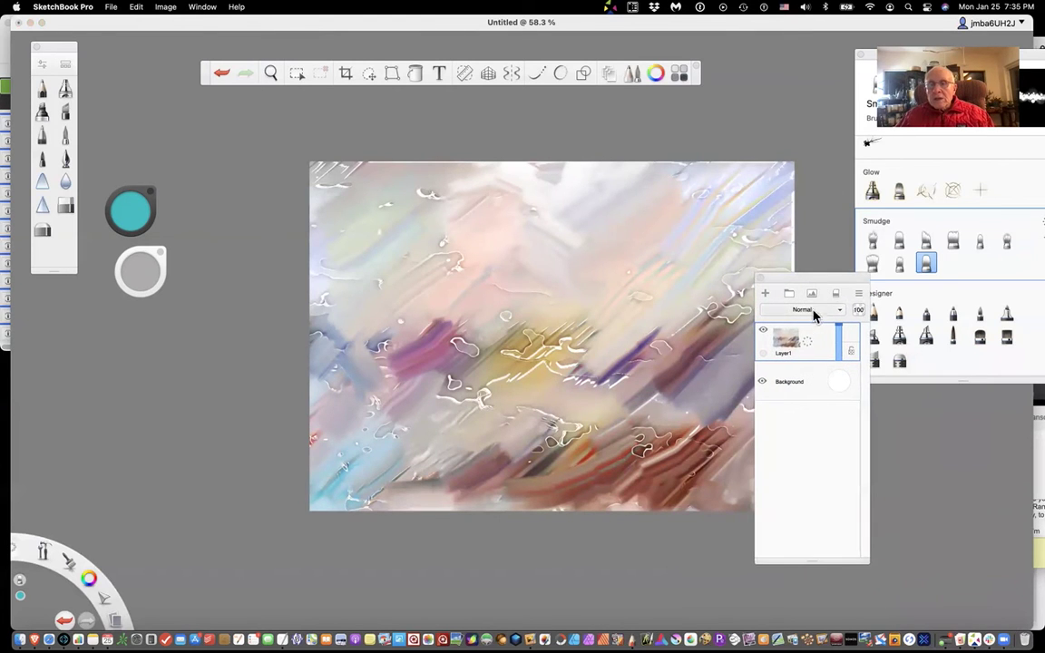
click(813, 296)
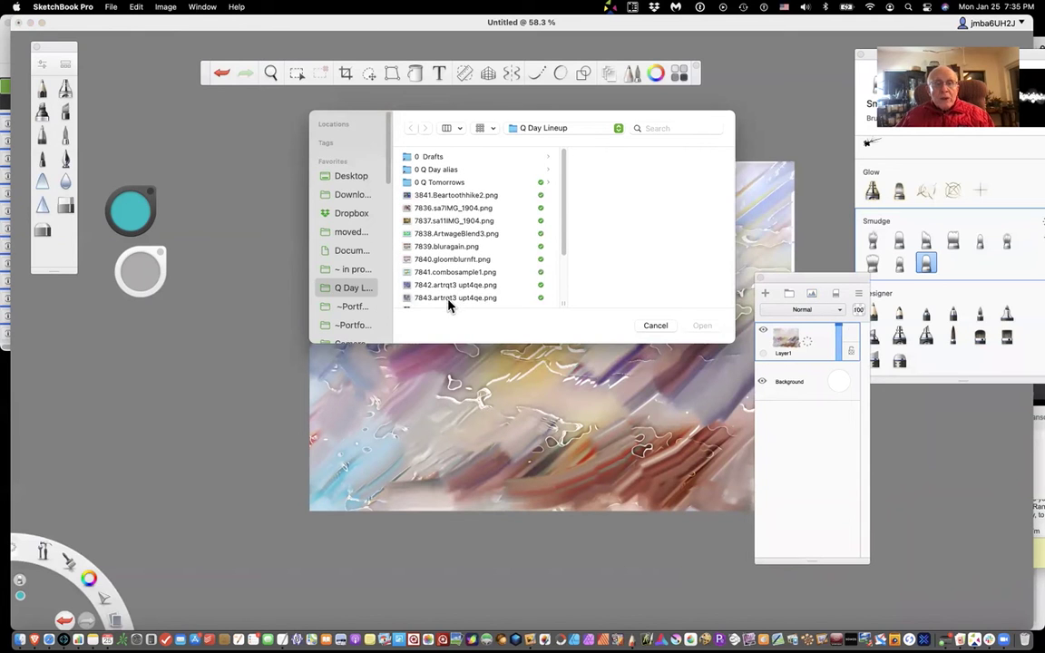
click(447, 299)
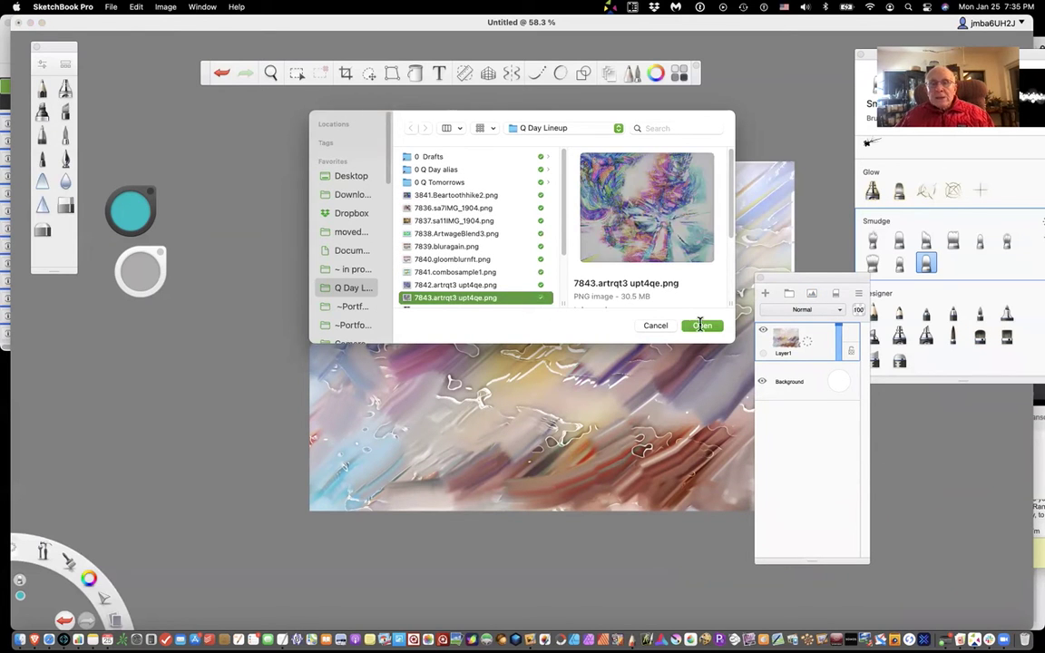
scroll(453, 287, down, 5)
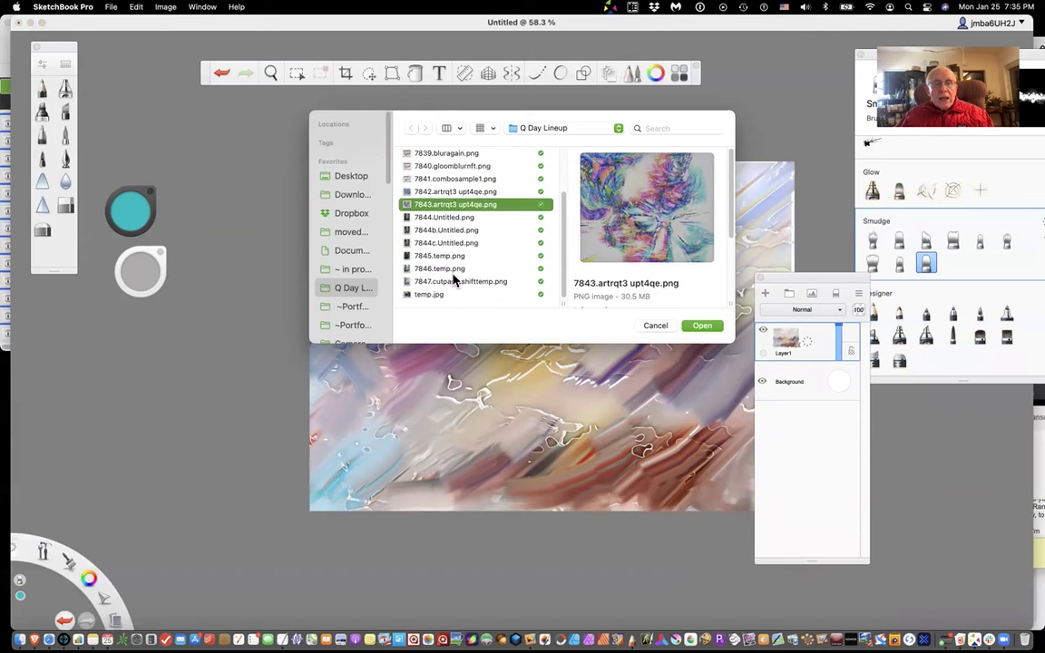
click(456, 285)
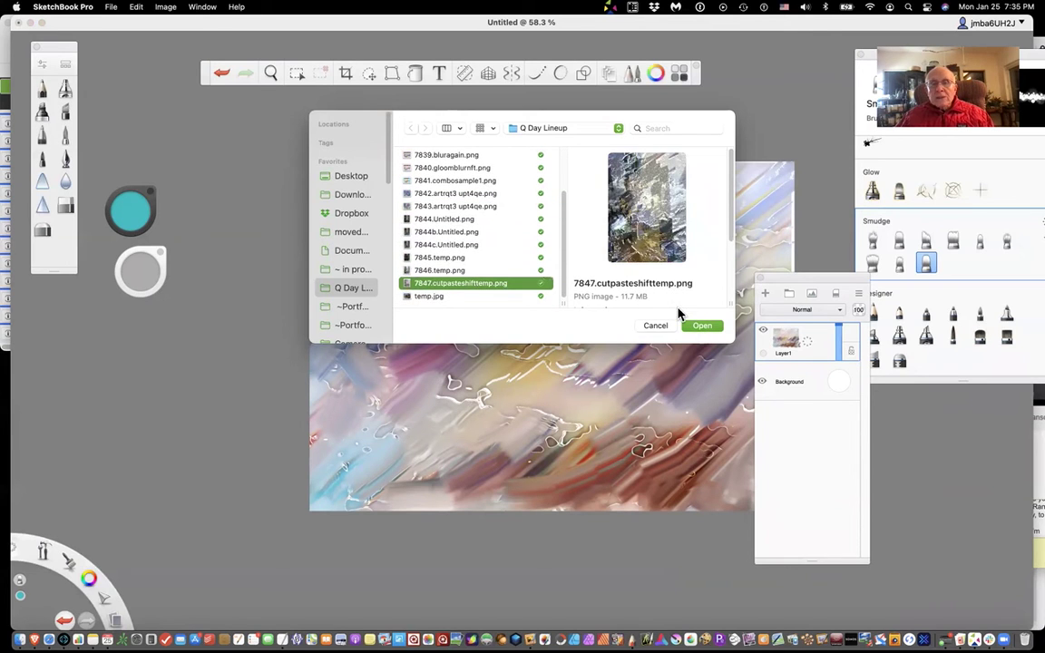
scroll(444, 288, down, 1)
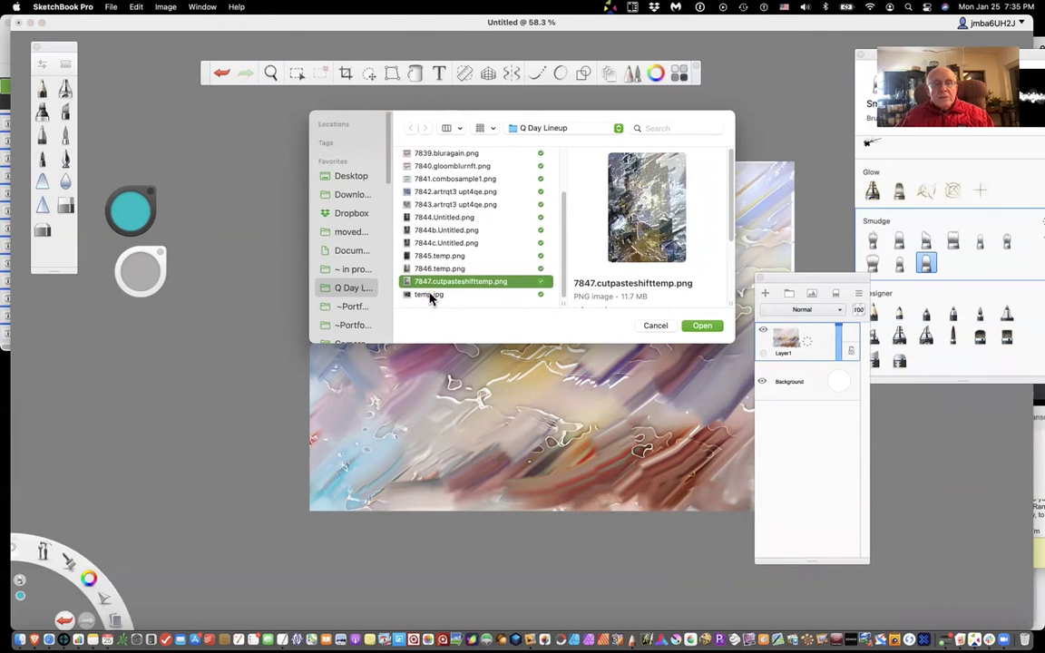
click(434, 300)
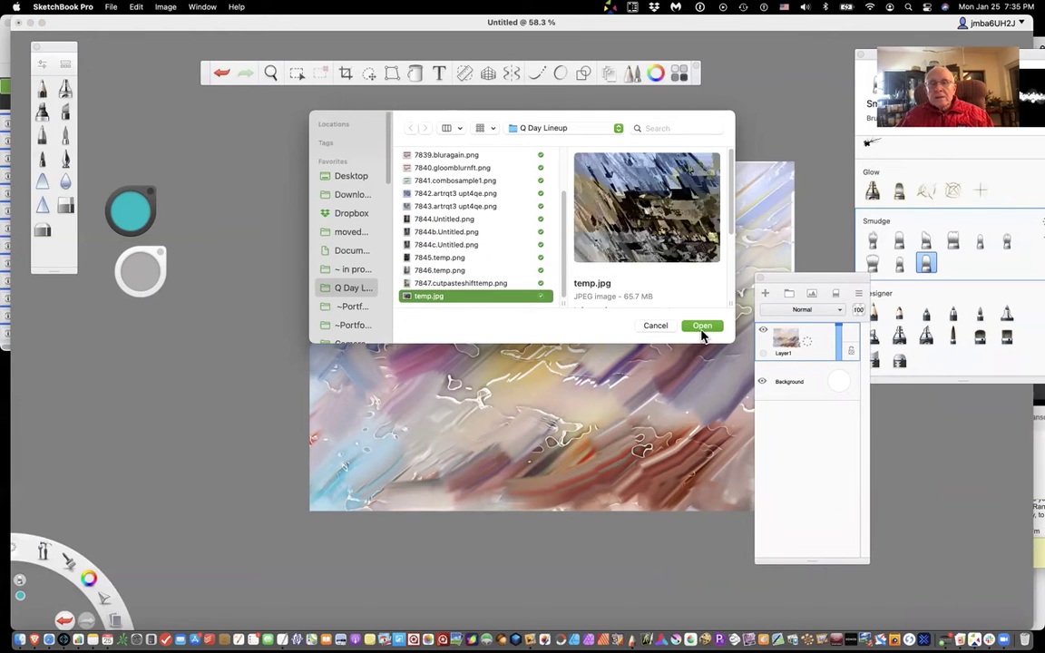
click(704, 327)
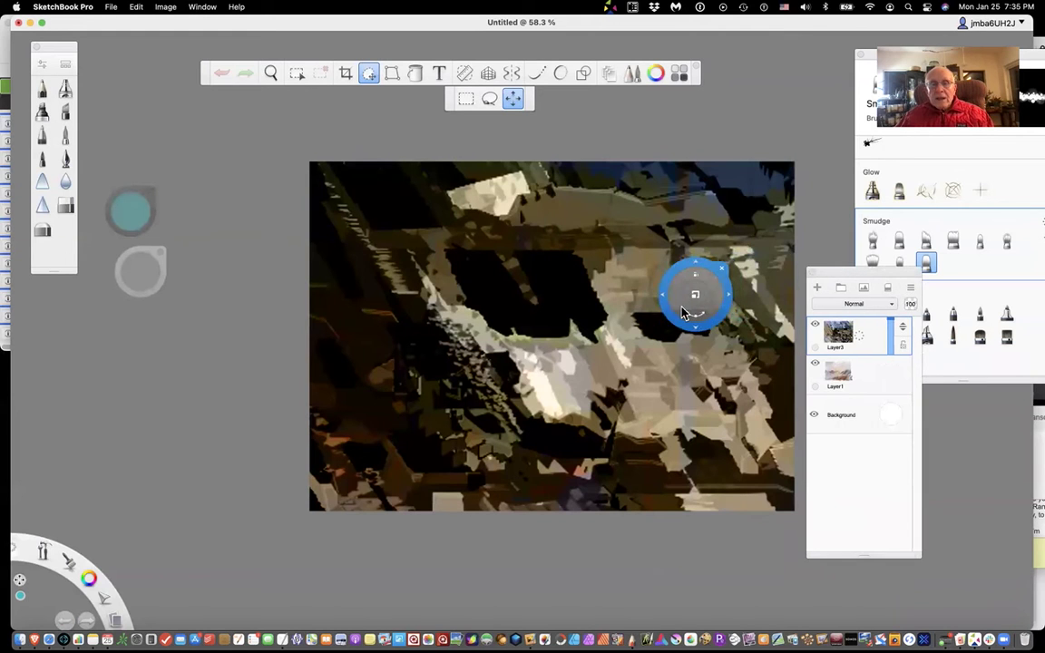
drag(693, 297, 553, 429)
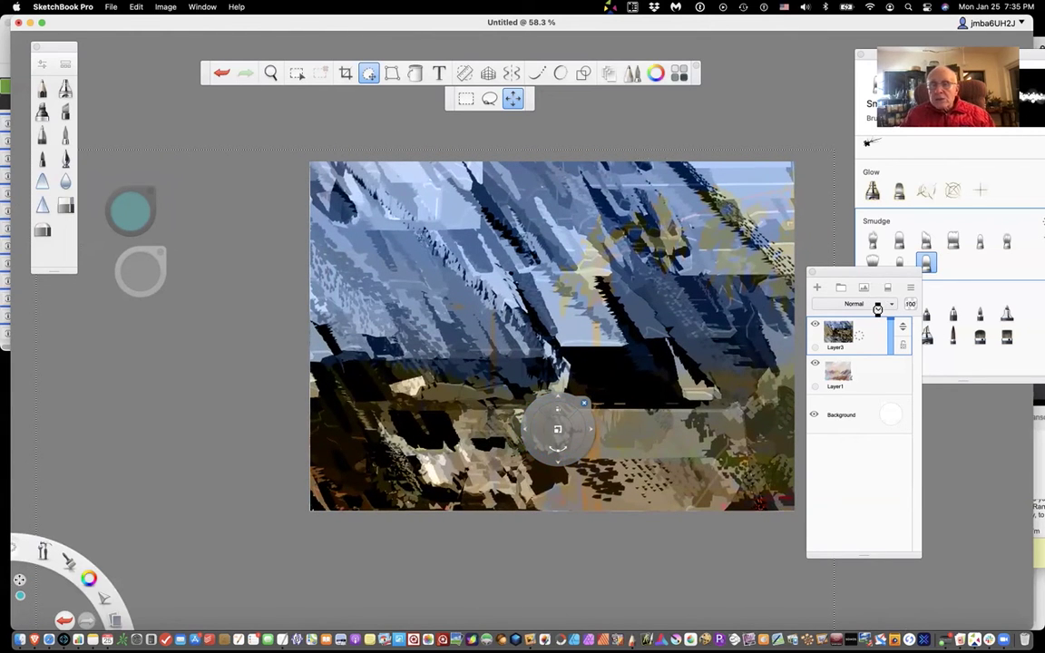
key(Return)
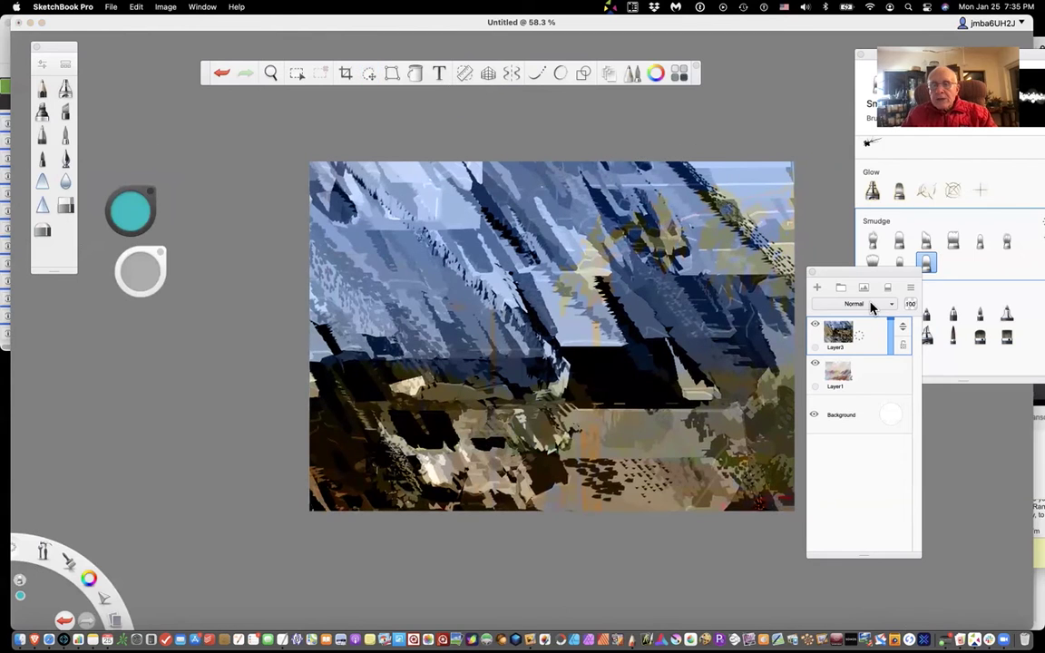
Step: Try the Darken blend mode on the imported picture's layer and settle on Color Burn
click(871, 306)
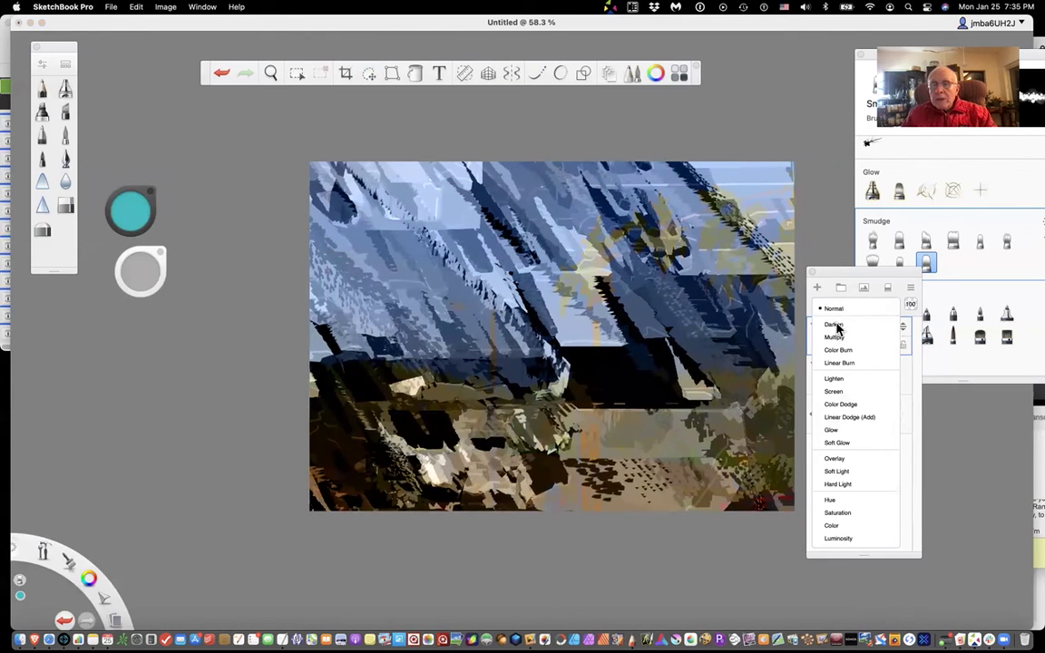
click(834, 325)
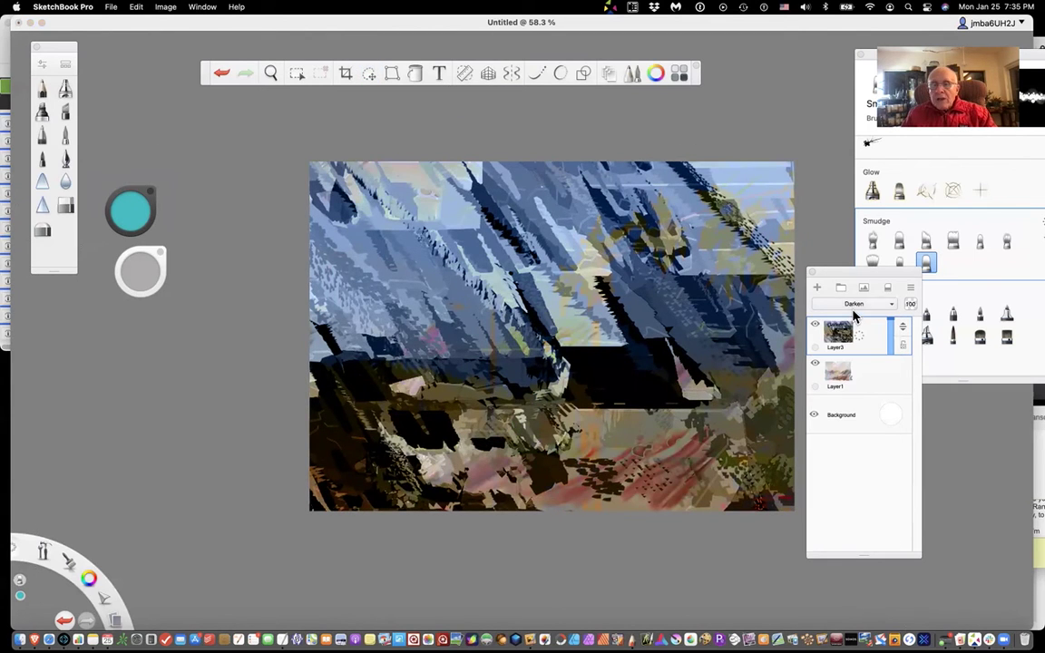
click(854, 305)
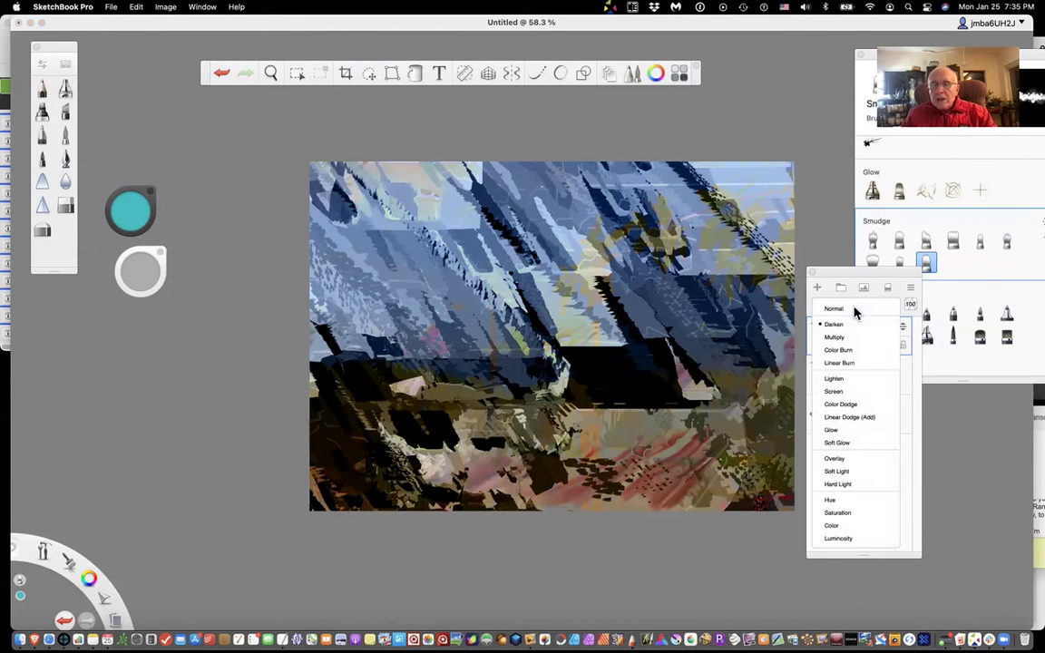
click(843, 352)
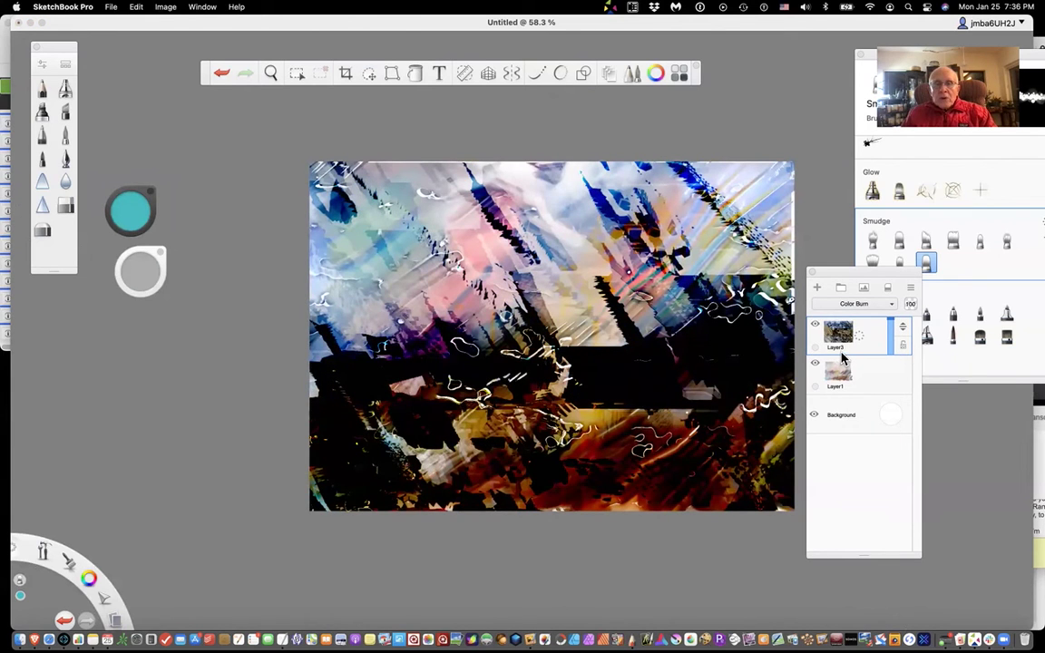
drag(846, 277, 878, 274)
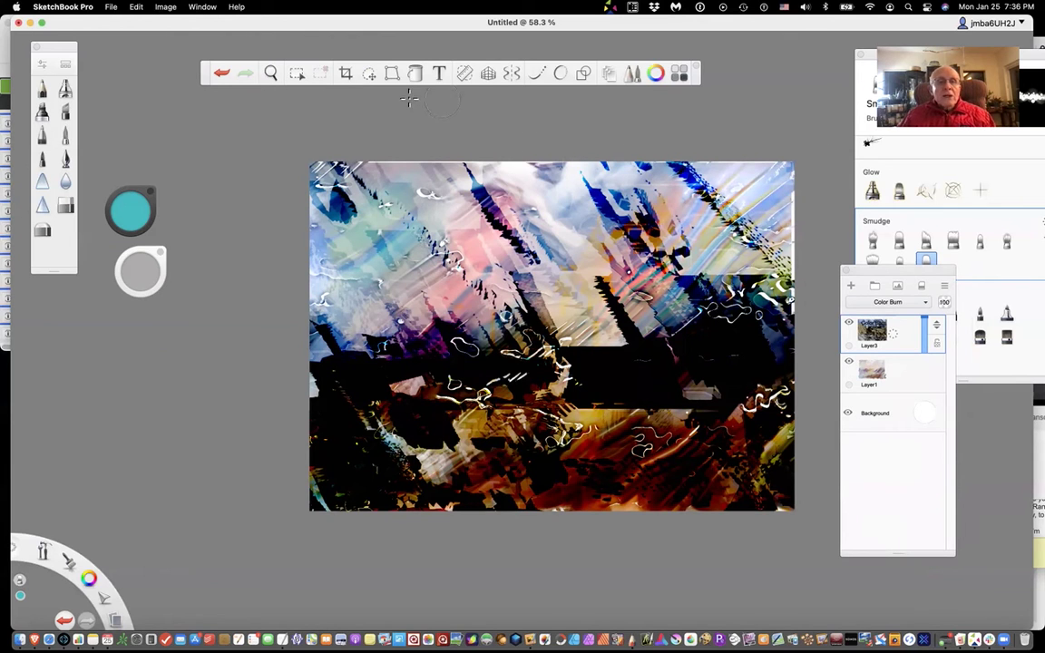
Step: Crop the canvas slightly on all sides to about 2762 × 1976 px, trimming off the uneven edges
click(346, 73)
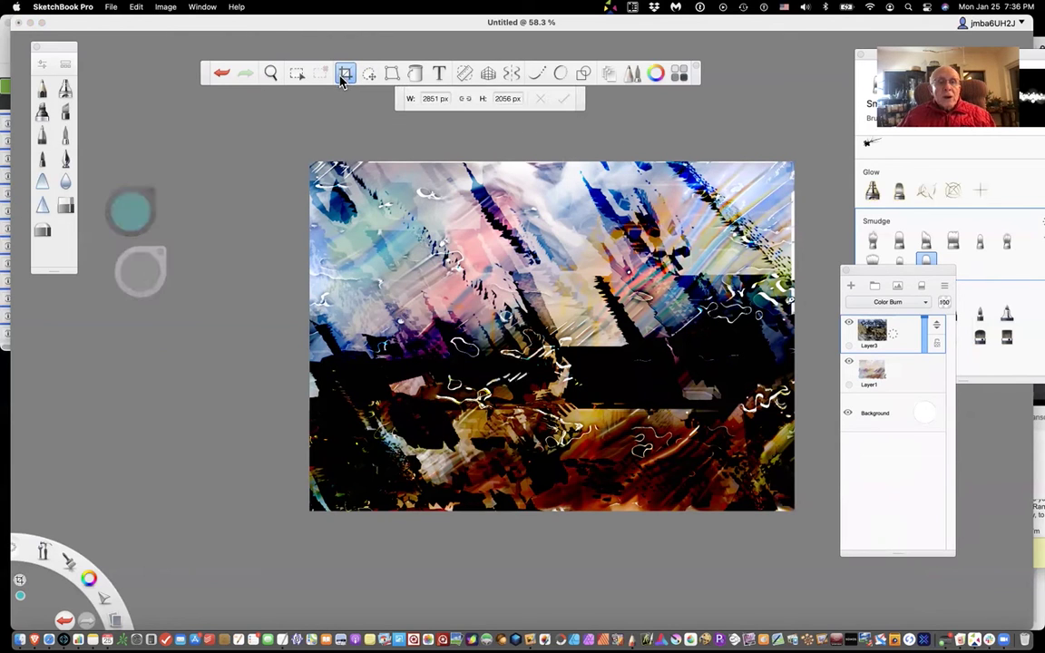
drag(331, 179, 798, 512)
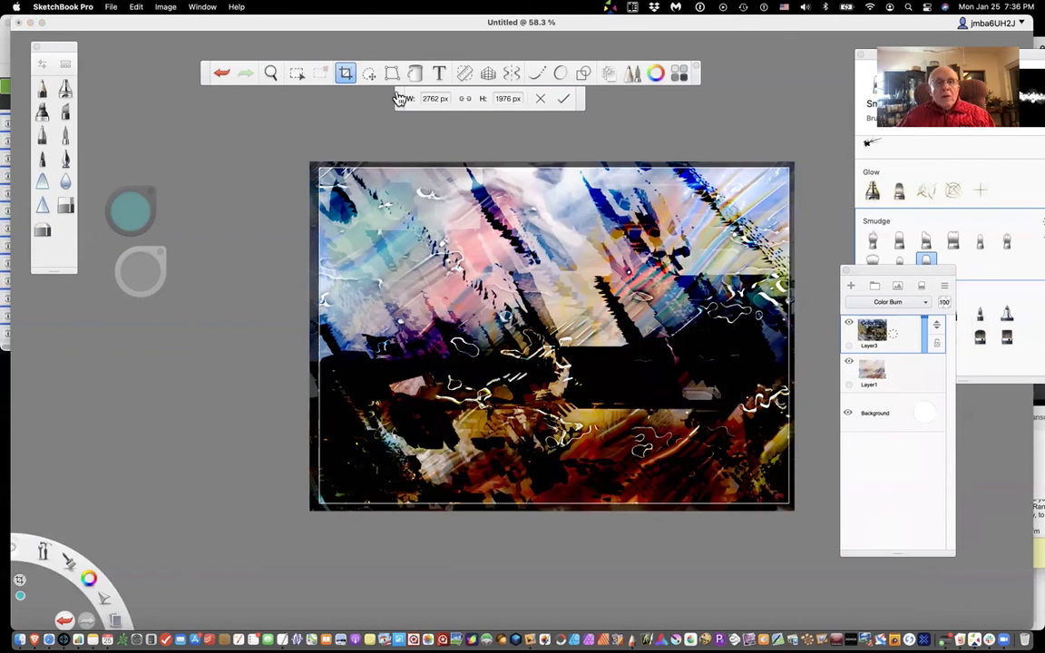
click(350, 77)
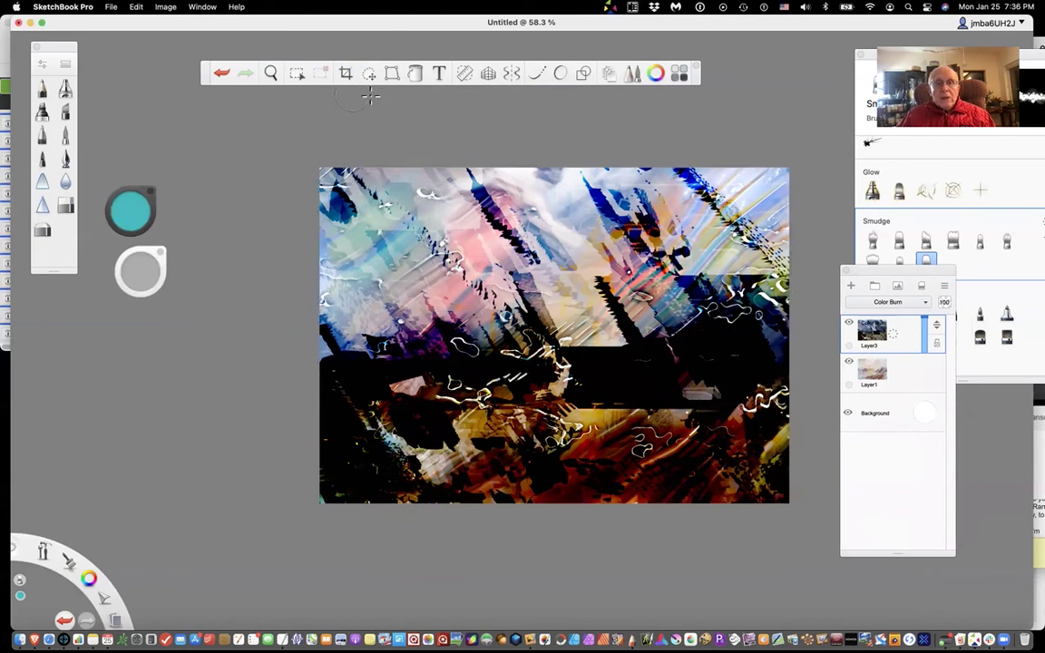
Step: Save the image as smudgecpshiftpieces4.tif in TIFF format in the jan 25 folder
click(111, 7)
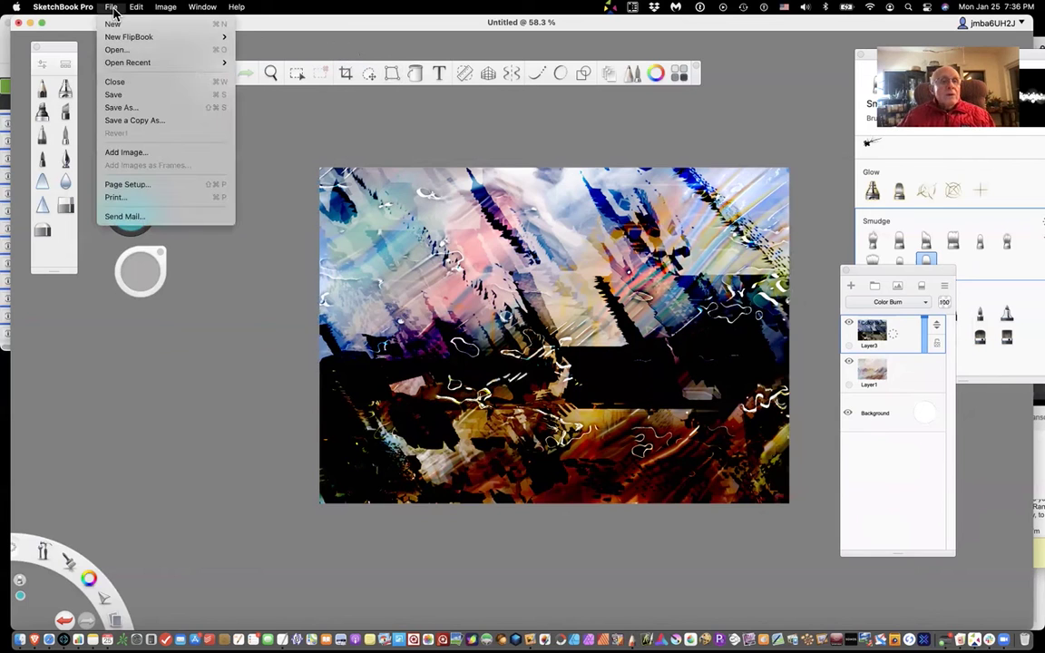
click(127, 109)
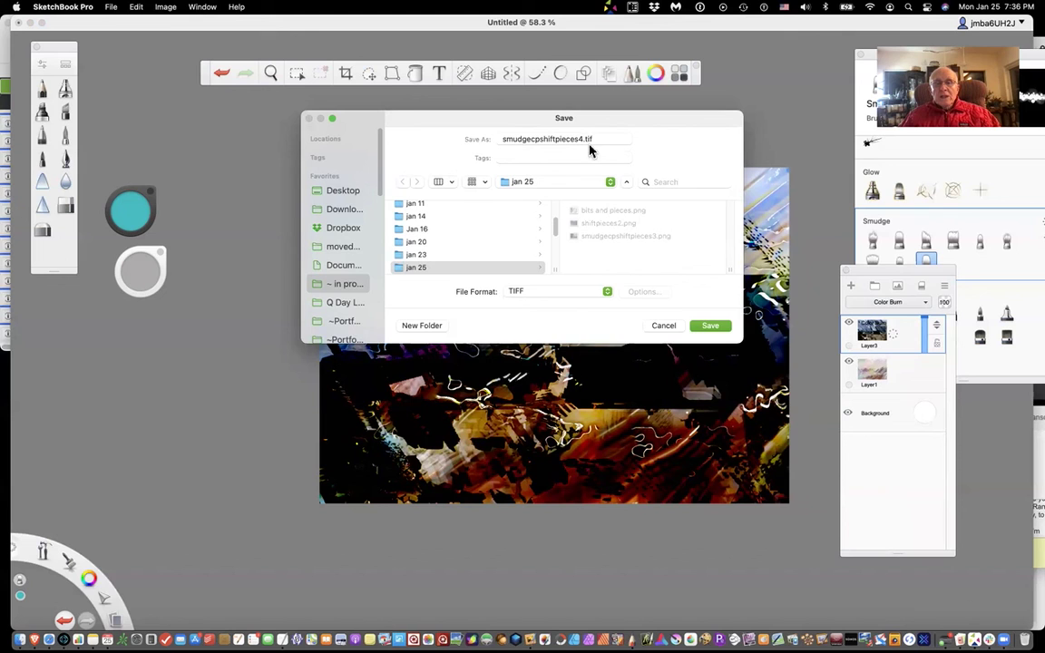
click(720, 333)
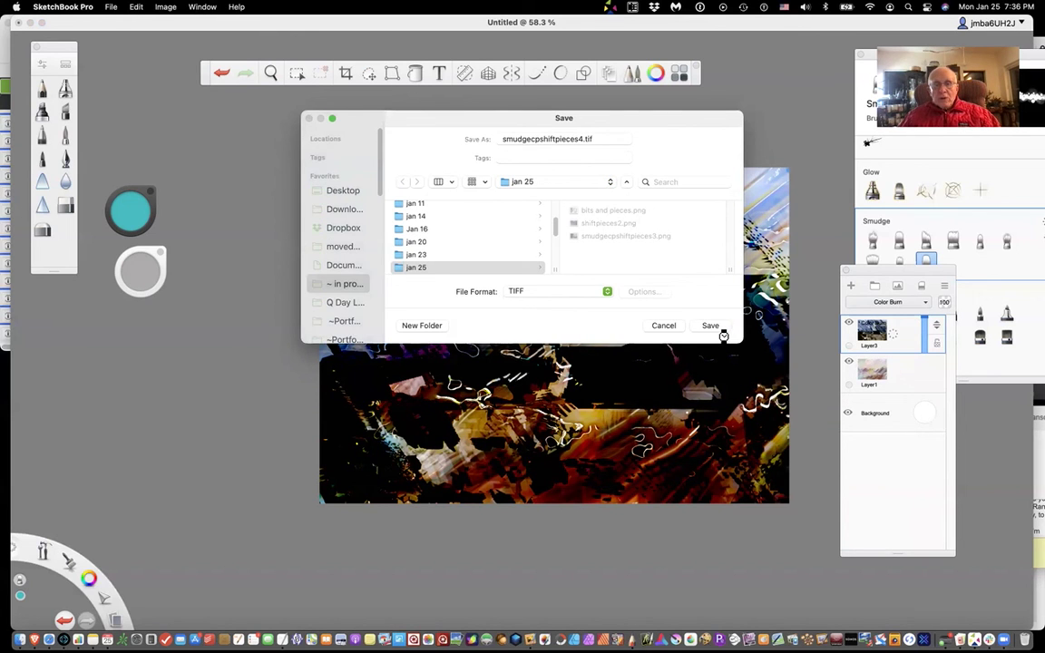